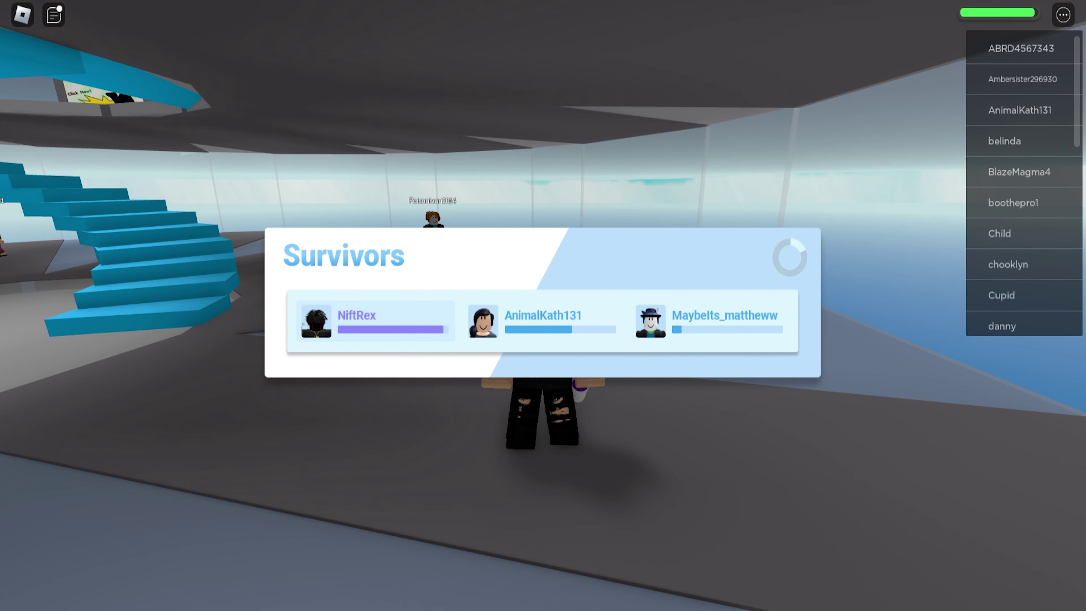
{"action": "key", "text": "d"}
{"action": "left_click", "coordinate": [794, 257]}
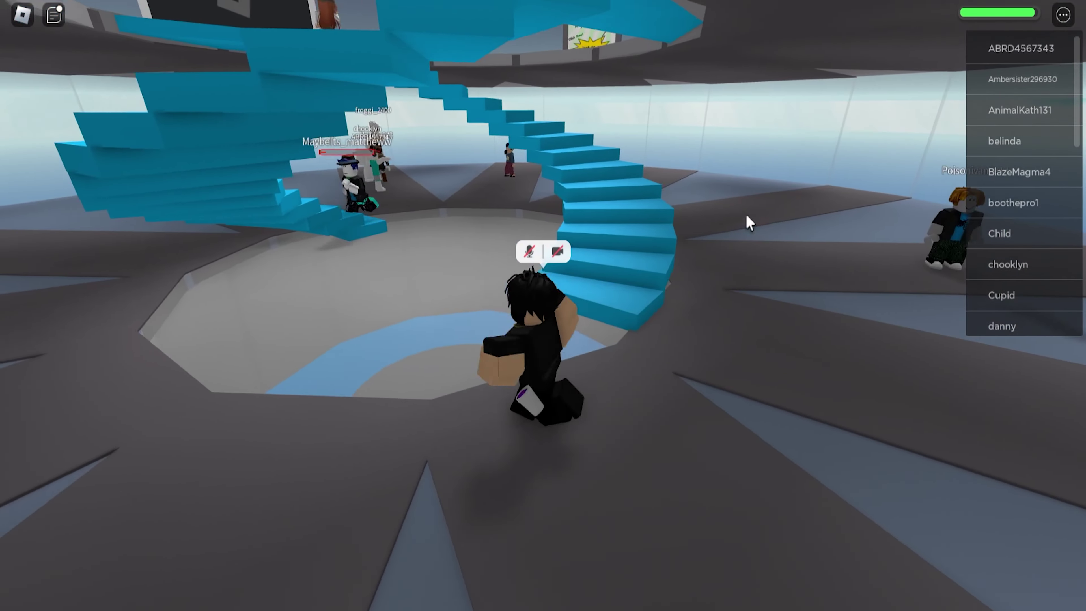
{"action": "key", "text": "w"}
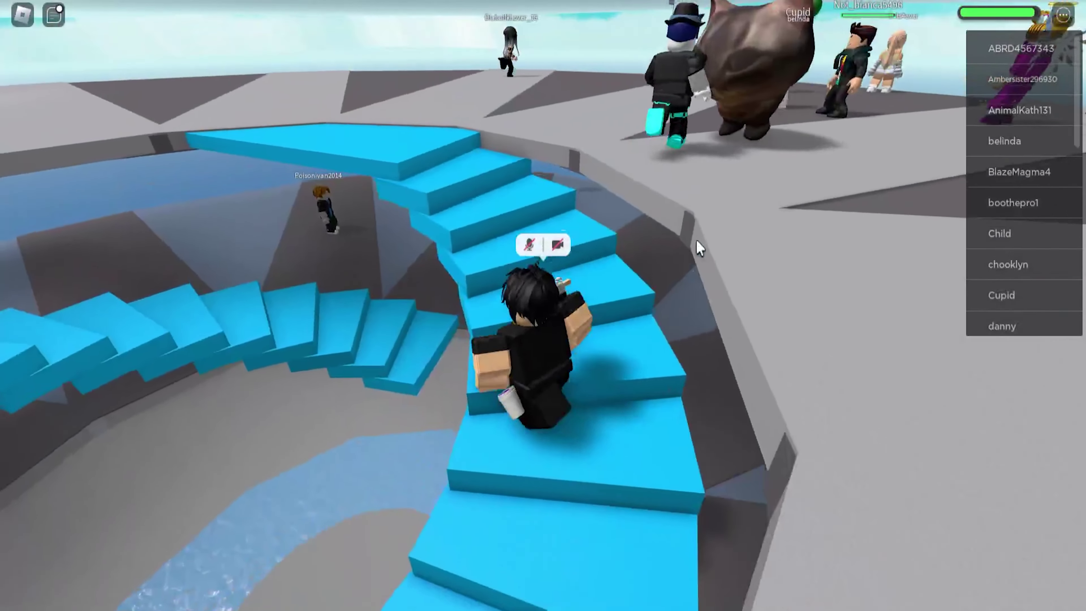
{"action": "key", "text": "w"}
{"action": "key", "text": "space"}
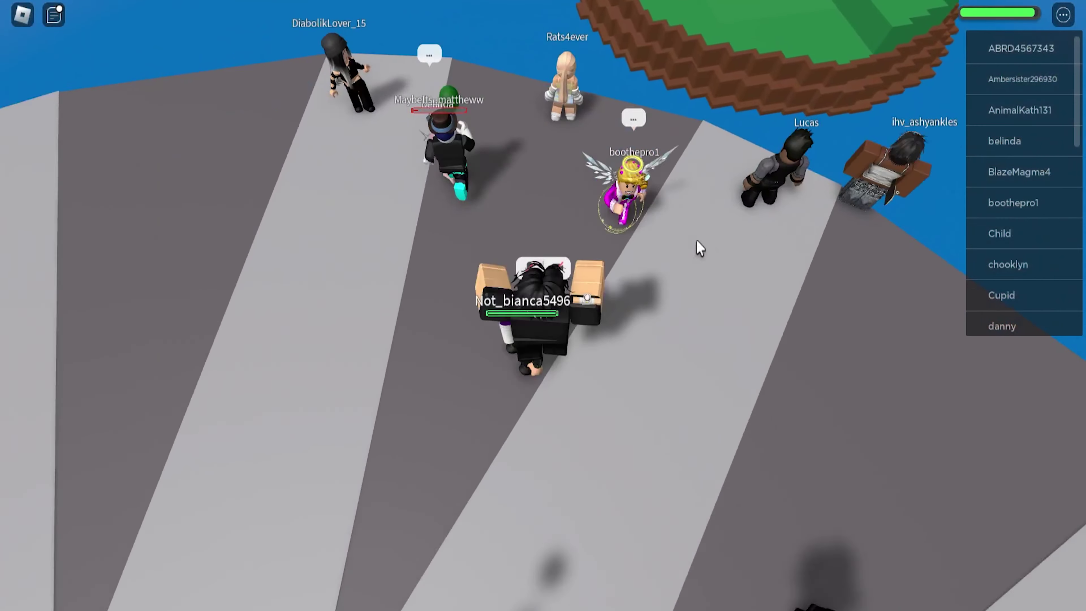
{"action": "key", "text": "w"}
{"action": "key", "text": "space"}
{"action": "scroll", "coordinate": [696, 241], "scroll_direction": "up", "scroll_amount": 3}
{"action": "scroll", "coordinate": [696, 245], "scroll_direction": "down", "scroll_amount": 3}
{"action": "scroll", "coordinate": [697, 245], "scroll_direction": "up", "scroll_amount": 3}
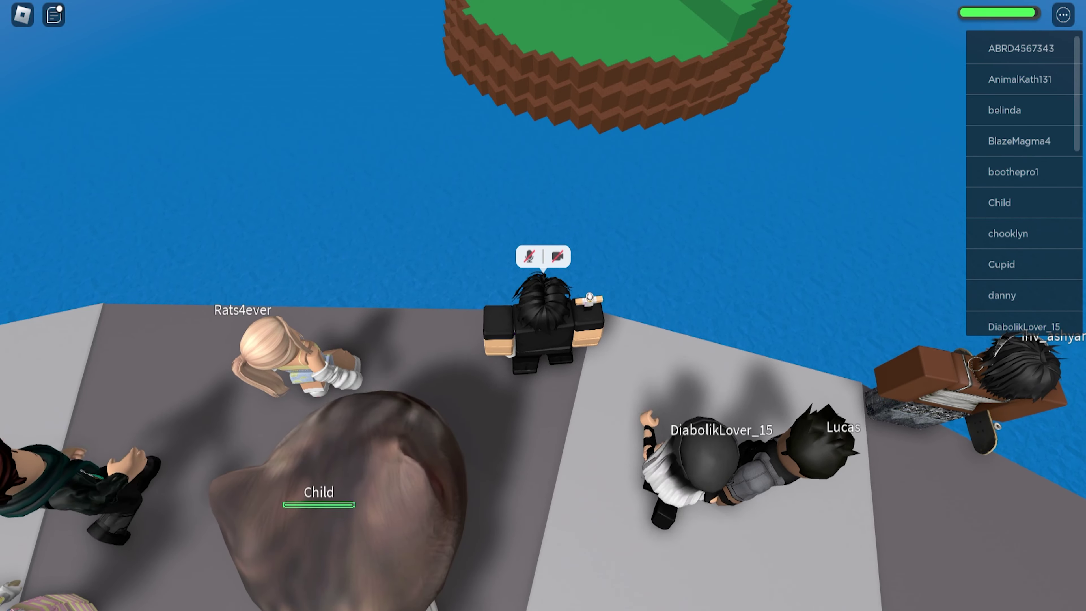
Step: Switch to Chrome and look up the file for Client (Windows) in the Roblox-FFlag-Tracker README's platform table
{"action": "key", "text": "alt+Tab"}
{"action": "left_click", "coordinate": [717, 596]}
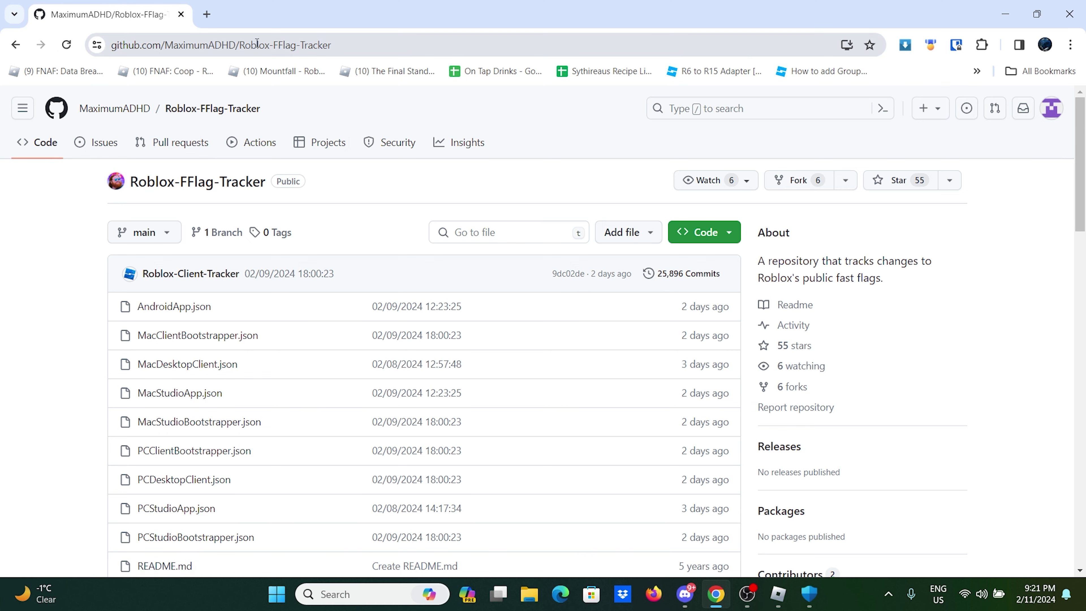
{"action": "scroll", "coordinate": [271, 351], "scroll_direction": "down", "scroll_amount": 10}
{"action": "scroll", "coordinate": [181, 196], "scroll_direction": "down", "scroll_amount": 10}
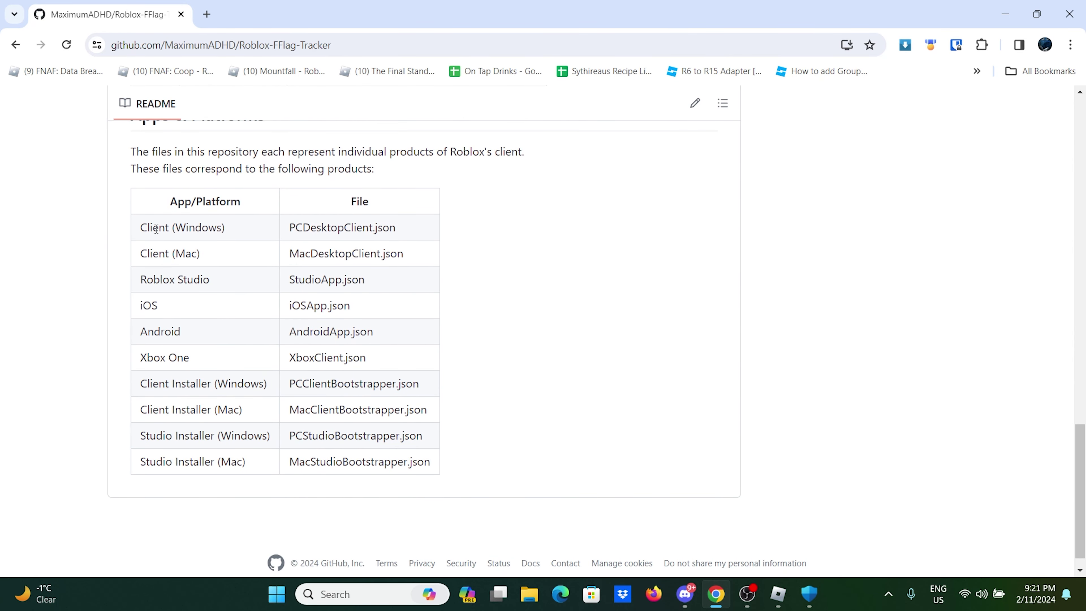
{"action": "left_click_drag", "start_coordinate": [156, 229], "coordinate": [292, 233]}
{"action": "left_click", "coordinate": [468, 238]}
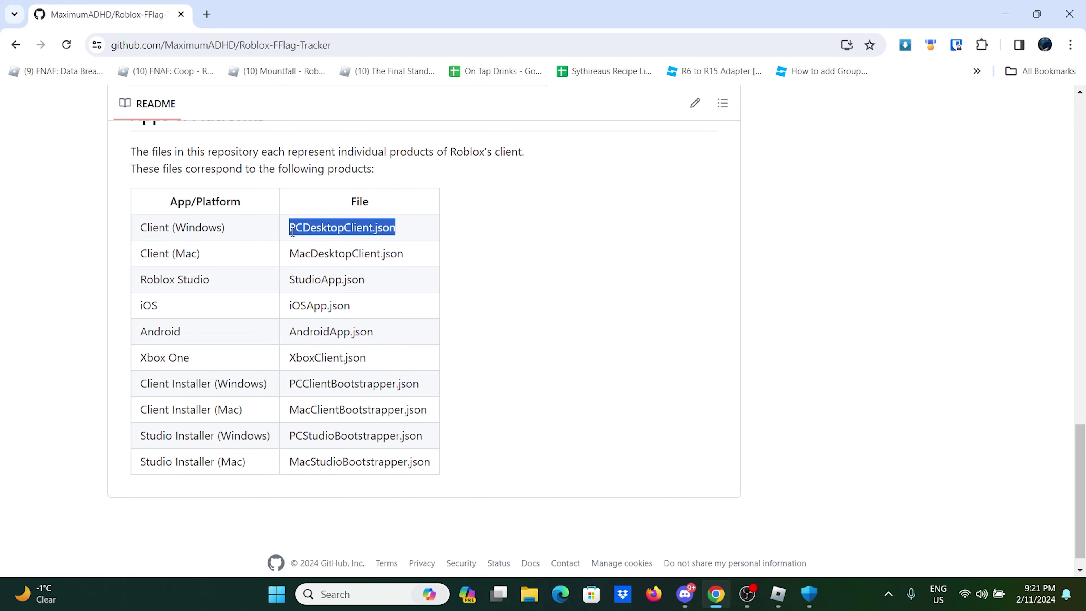
{"action": "left_click", "coordinate": [409, 233]}
{"action": "scroll", "coordinate": [542, 248], "scroll_direction": "up", "scroll_amount": 20}
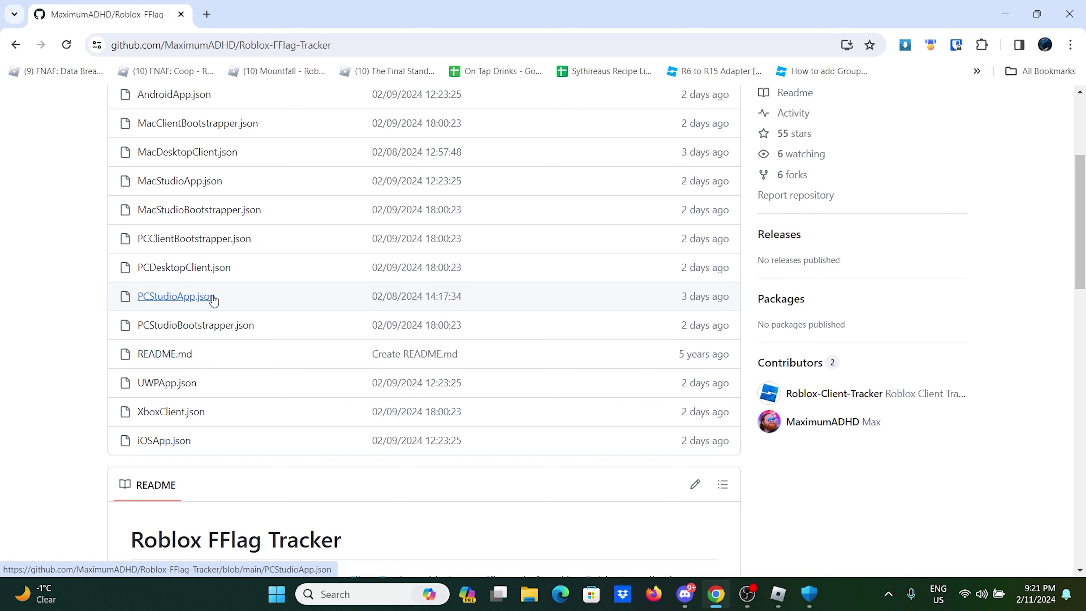
Step: Open PCDesktopClient.json from the repository's file list
{"action": "left_click", "coordinate": [183, 270]}
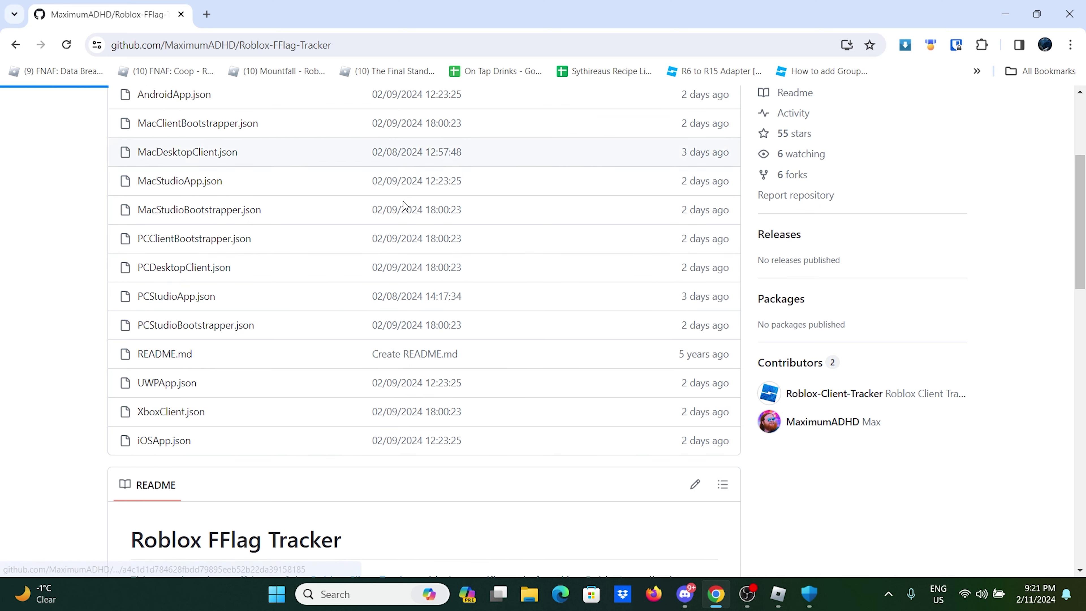
{"action": "left_click", "coordinate": [15, 44]}
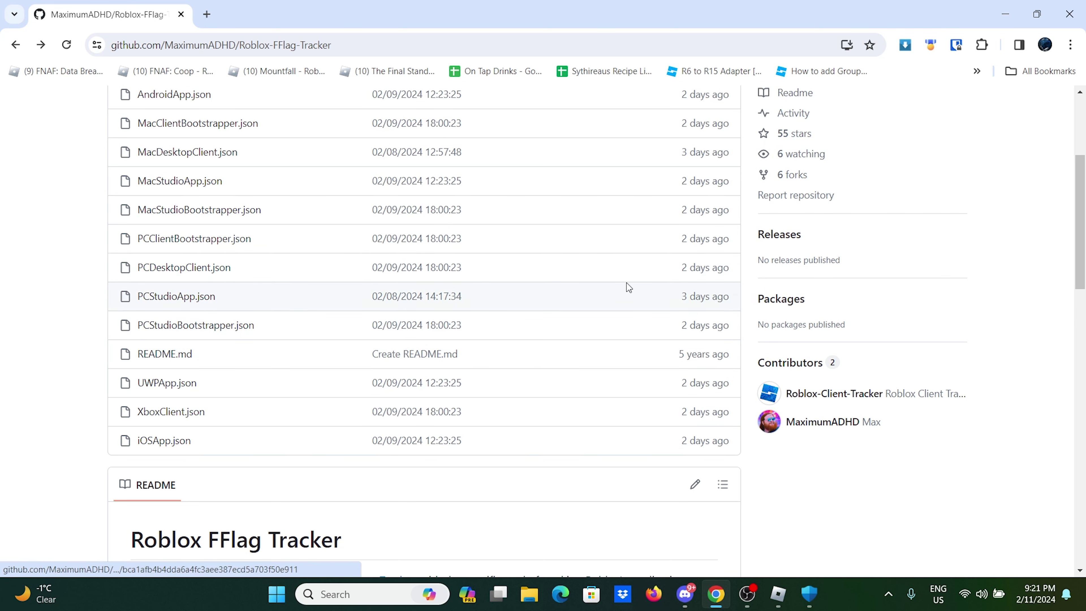
{"action": "left_click", "coordinate": [207, 267]}
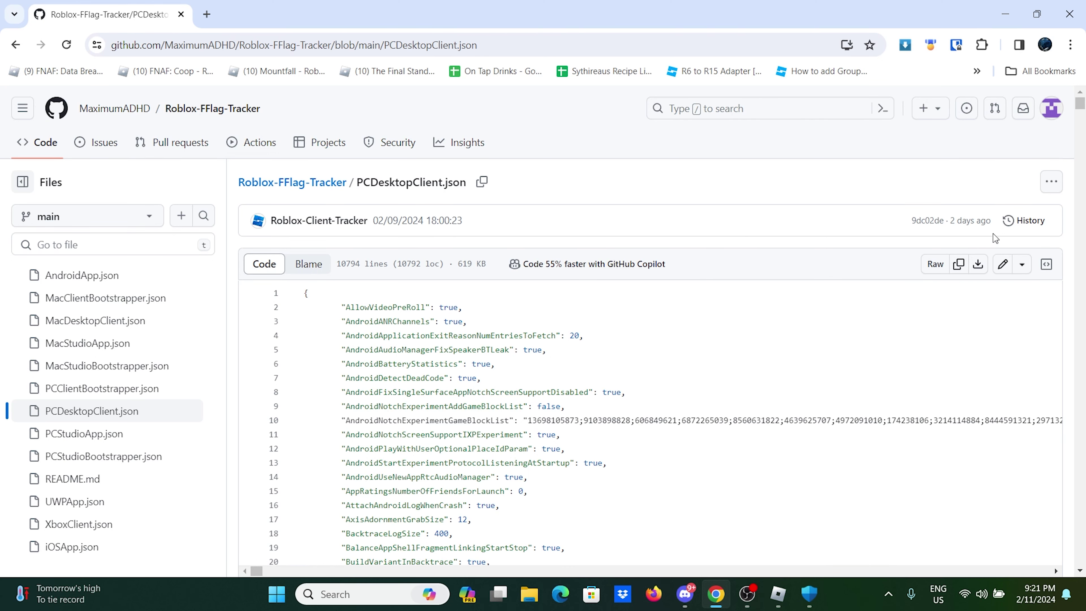
Step: Show the commit history of PCDesktopClient.json and open the commit 02/09/2024 14:06:47
{"action": "left_click", "coordinate": [1026, 221]}
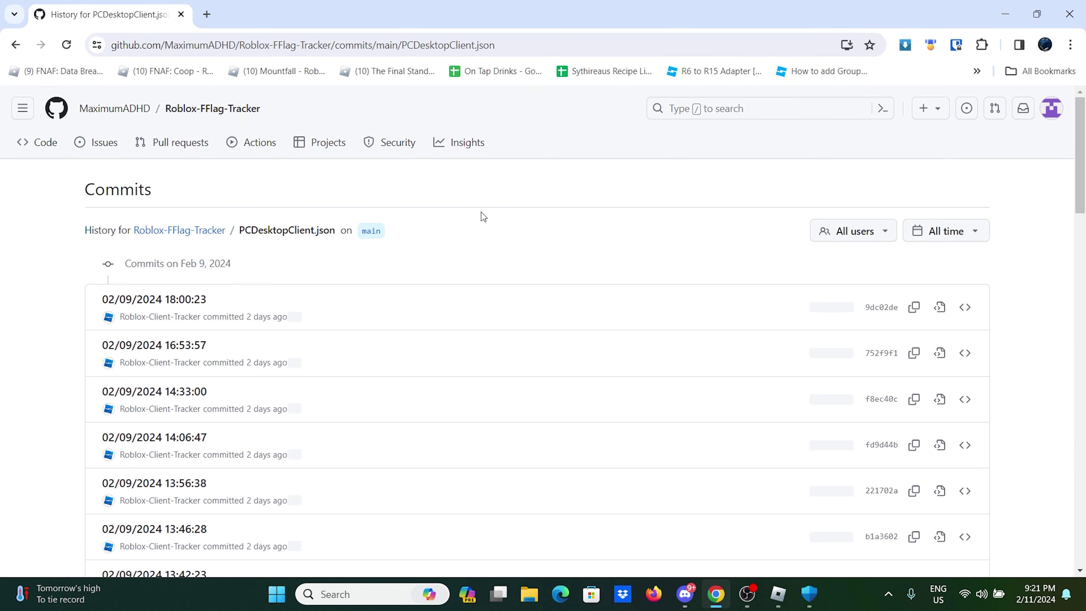
{"action": "scroll", "coordinate": [197, 251], "scroll_direction": "down", "scroll_amount": 2}
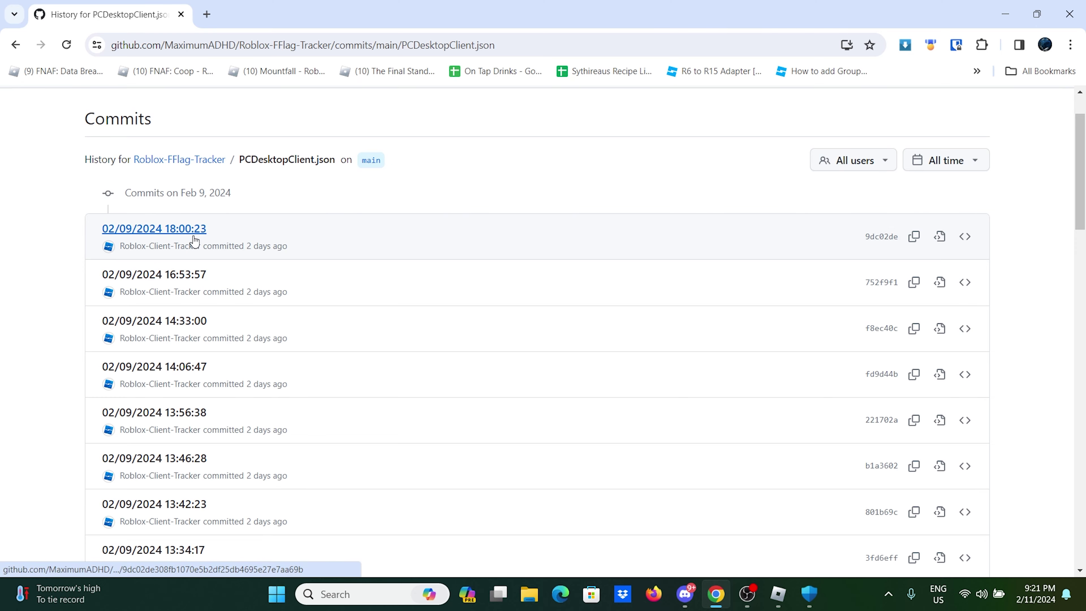
{"action": "left_click", "coordinate": [151, 368]}
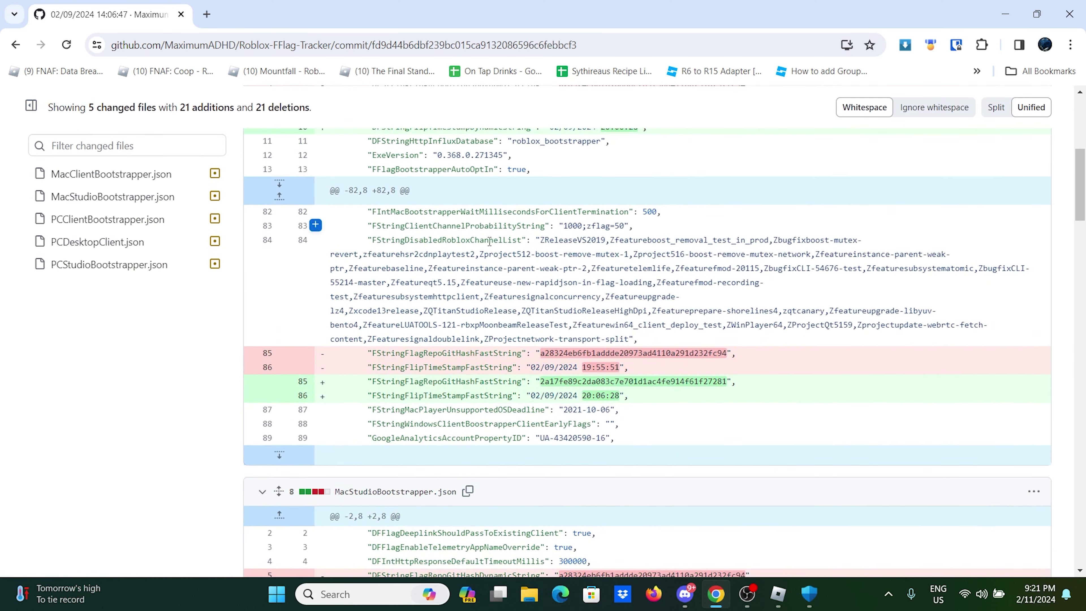
Step: Skim the commit's changed files and go to the changes in PCDesktopClient.json
{"action": "scroll", "coordinate": [461, 261], "scroll_direction": "down", "scroll_amount": 15}
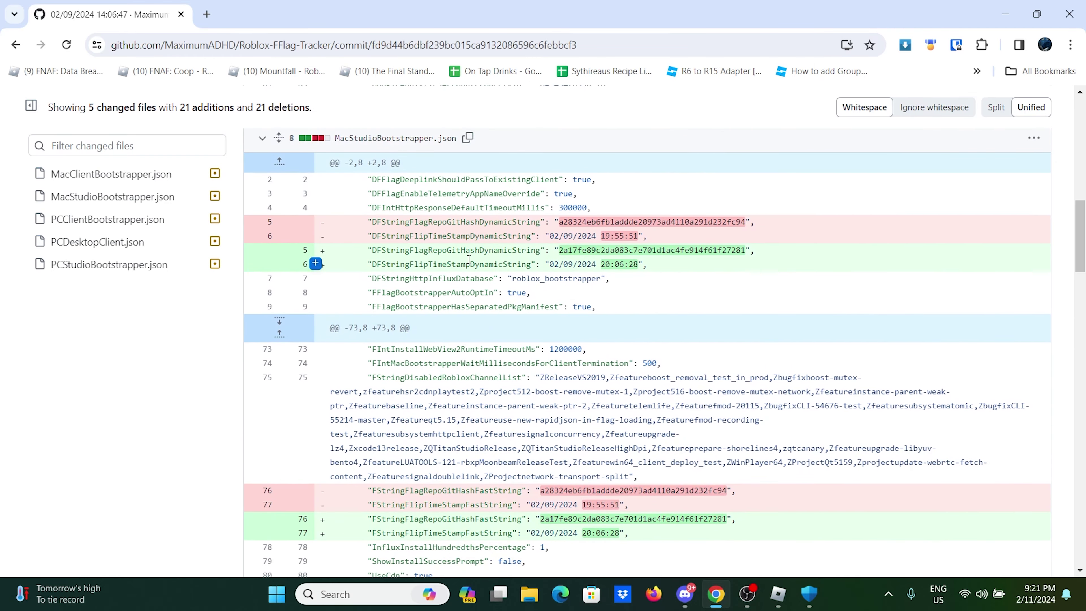
{"action": "scroll", "coordinate": [439, 261], "scroll_direction": "down", "scroll_amount": 15}
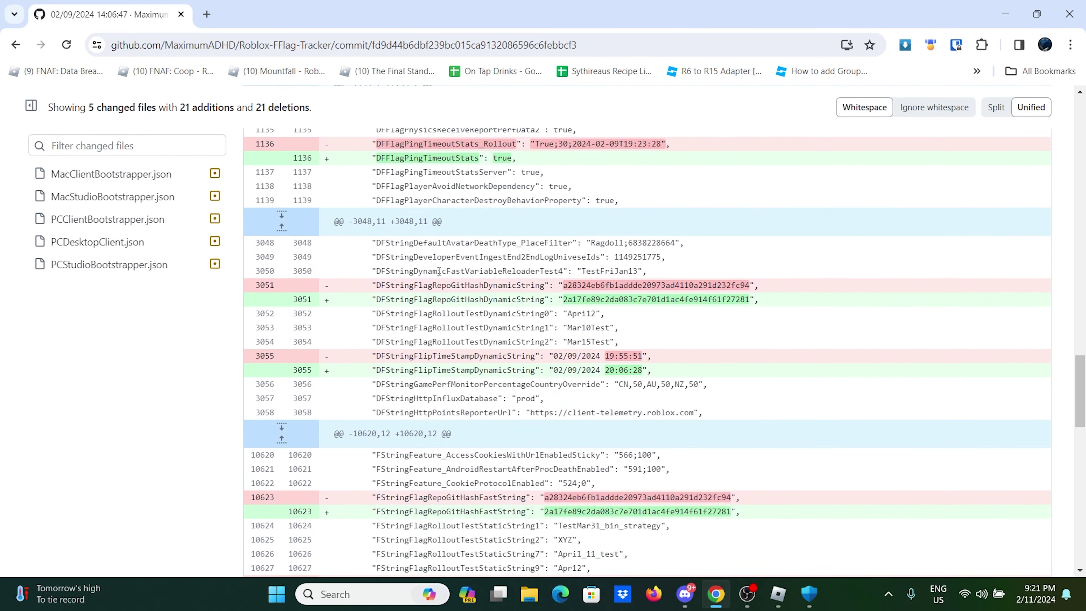
{"action": "scroll", "coordinate": [360, 247], "scroll_direction": "down", "scroll_amount": 15}
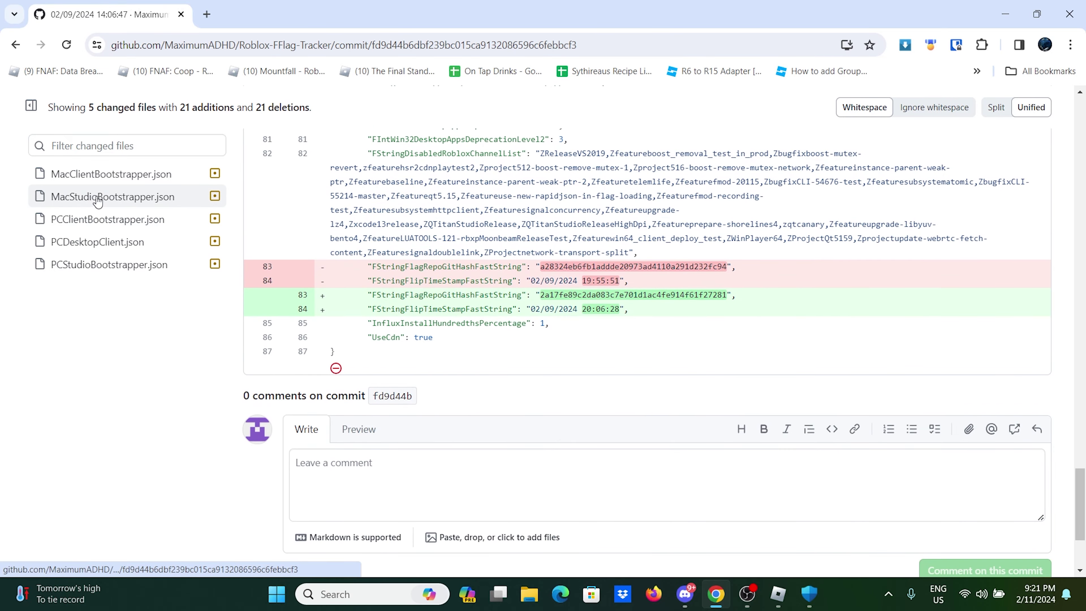
{"action": "left_click", "coordinate": [105, 243]}
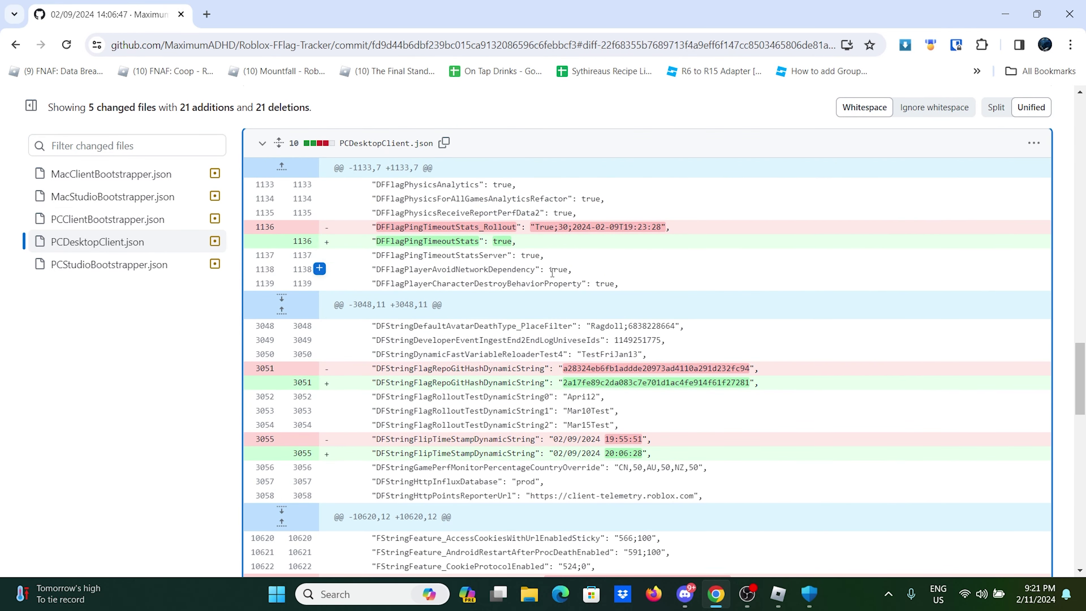
Step: Examine the added and removed flags in the commit's PCDesktopClient.json diff, expanding the hidden lines after 10631, and return to the commit's header
{"action": "scroll", "coordinate": [404, 315], "scroll_direction": "down", "scroll_amount": 10}
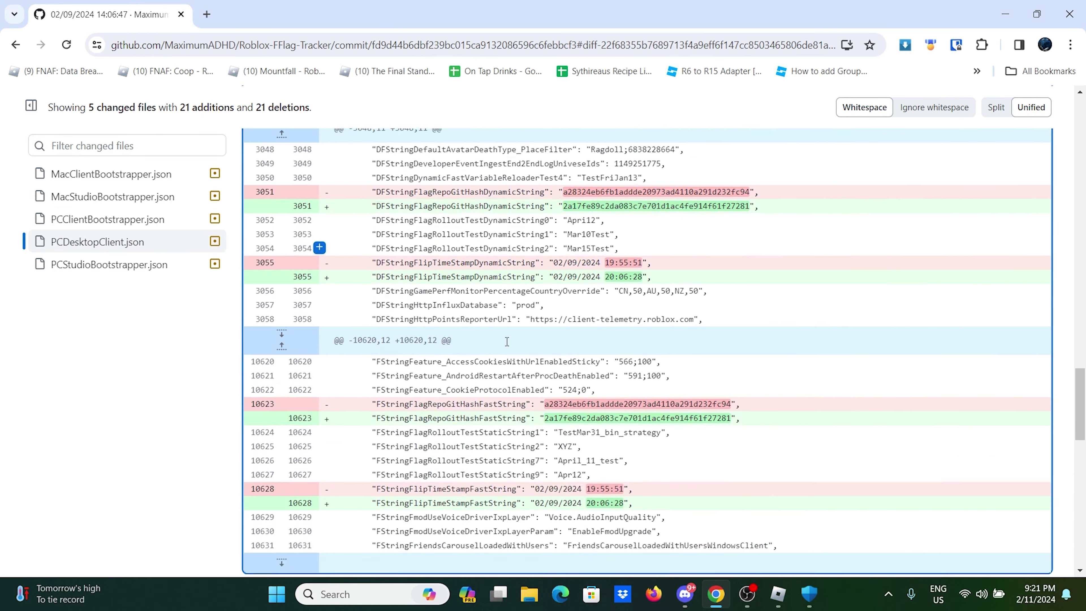
{"action": "scroll", "coordinate": [403, 315], "scroll_direction": "up", "scroll_amount": 7}
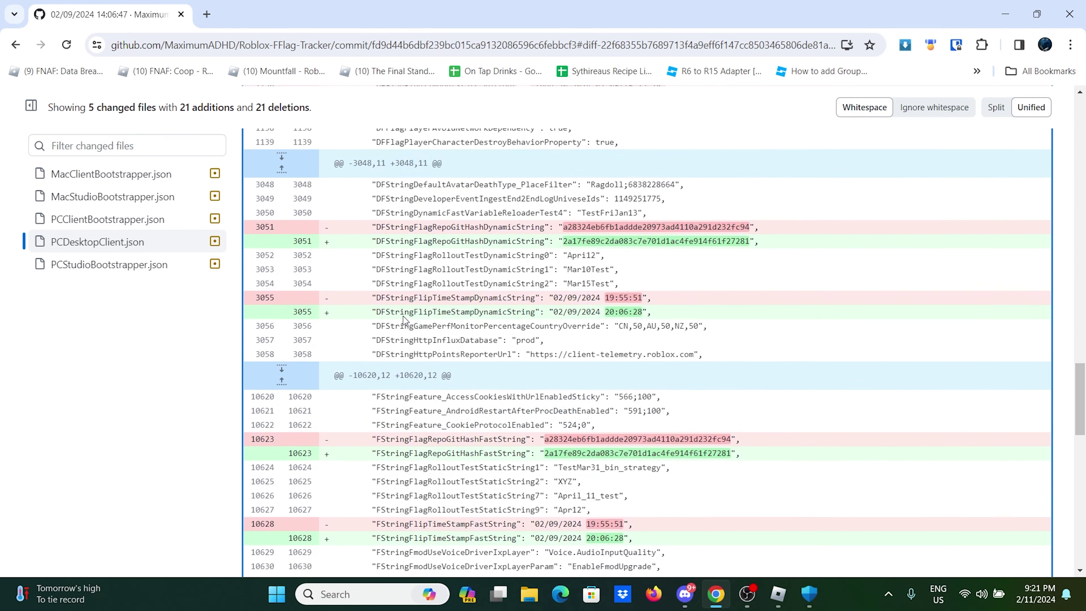
{"action": "scroll", "coordinate": [403, 316], "scroll_direction": "down", "scroll_amount": 6}
{"action": "scroll", "coordinate": [300, 317], "scroll_direction": "up", "scroll_amount": 6}
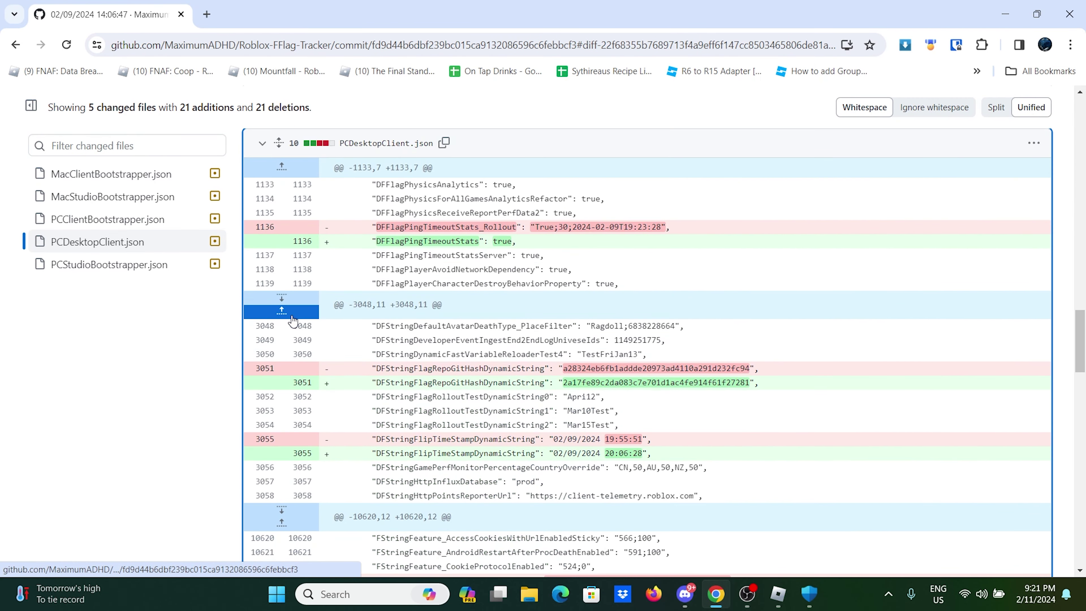
{"action": "scroll", "coordinate": [352, 312], "scroll_direction": "down", "scroll_amount": 13}
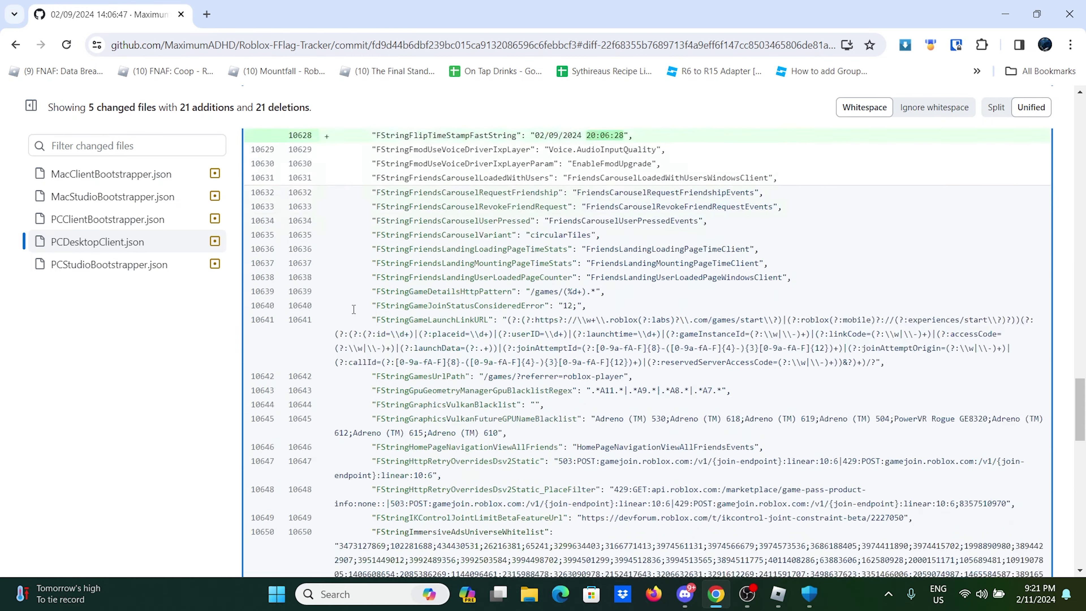
{"action": "left_click", "coordinate": [301, 386]}
{"action": "scroll", "coordinate": [303, 388], "scroll_direction": "down", "scroll_amount": 7}
{"action": "scroll", "coordinate": [370, 394], "scroll_direction": "up", "scroll_amount": 5}
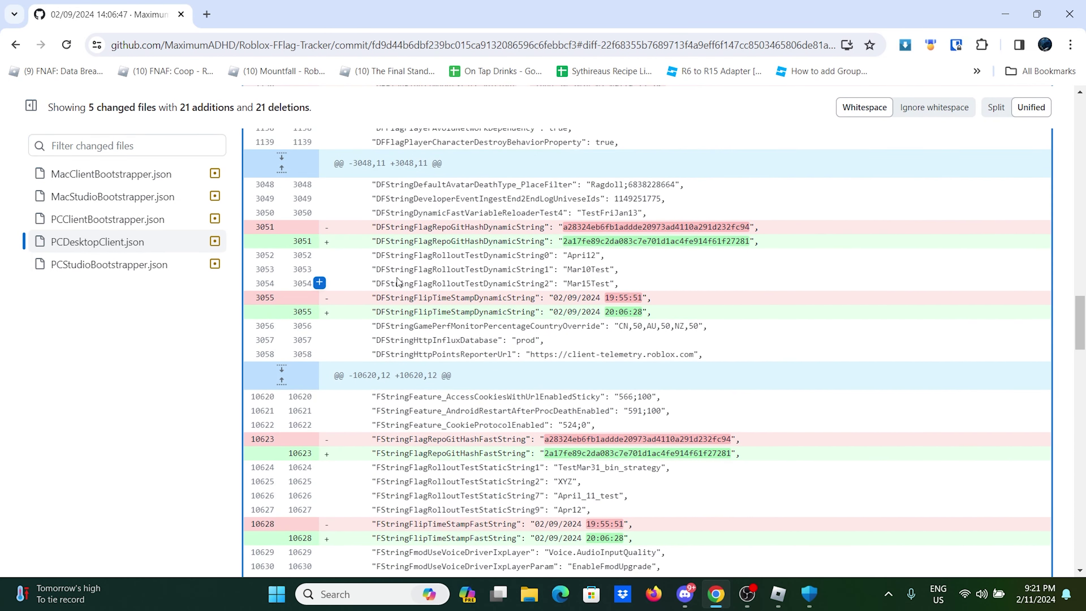
{"action": "scroll", "coordinate": [400, 284], "scroll_direction": "up", "scroll_amount": 6}
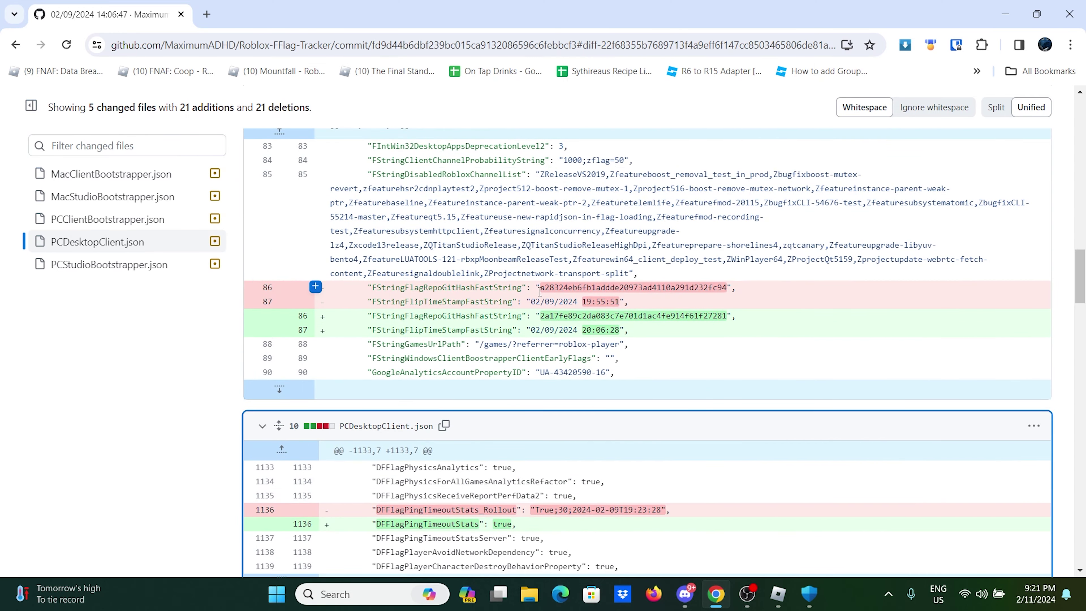
{"action": "scroll", "coordinate": [540, 291], "scroll_direction": "down", "scroll_amount": 5}
{"action": "scroll", "coordinate": [540, 292], "scroll_direction": "up", "scroll_amount": 10}
{"action": "left_click_drag", "start_coordinate": [456, 400], "coordinate": [558, 429]}
{"action": "left_click", "coordinate": [601, 455]}
{"action": "scroll", "coordinate": [601, 455], "scroll_direction": "up", "scroll_amount": 15}
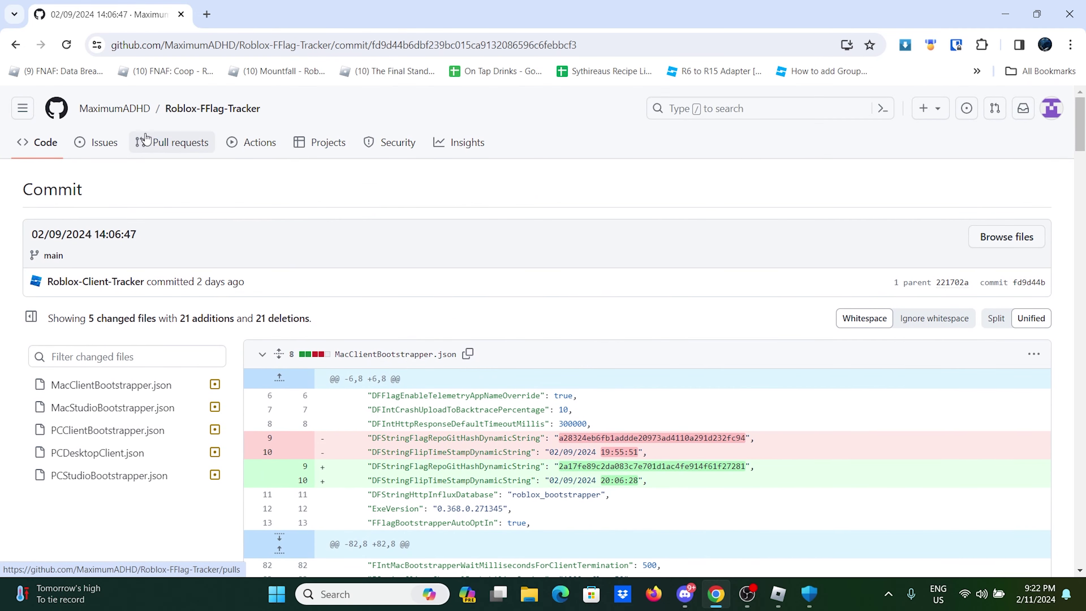
{"action": "left_click", "coordinate": [114, 109]}
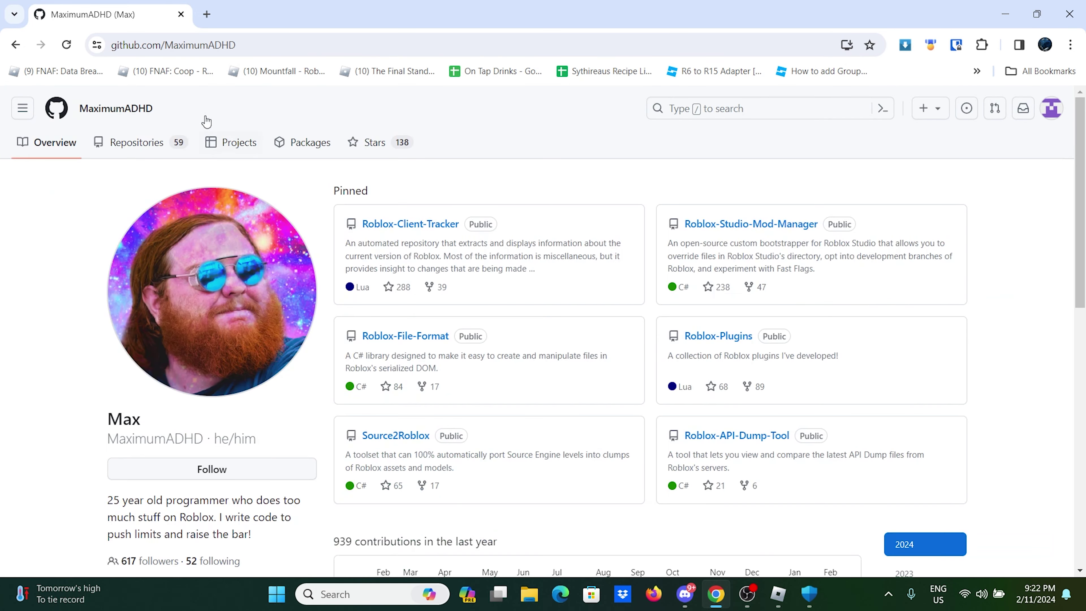
{"action": "left_click", "coordinate": [15, 44]}
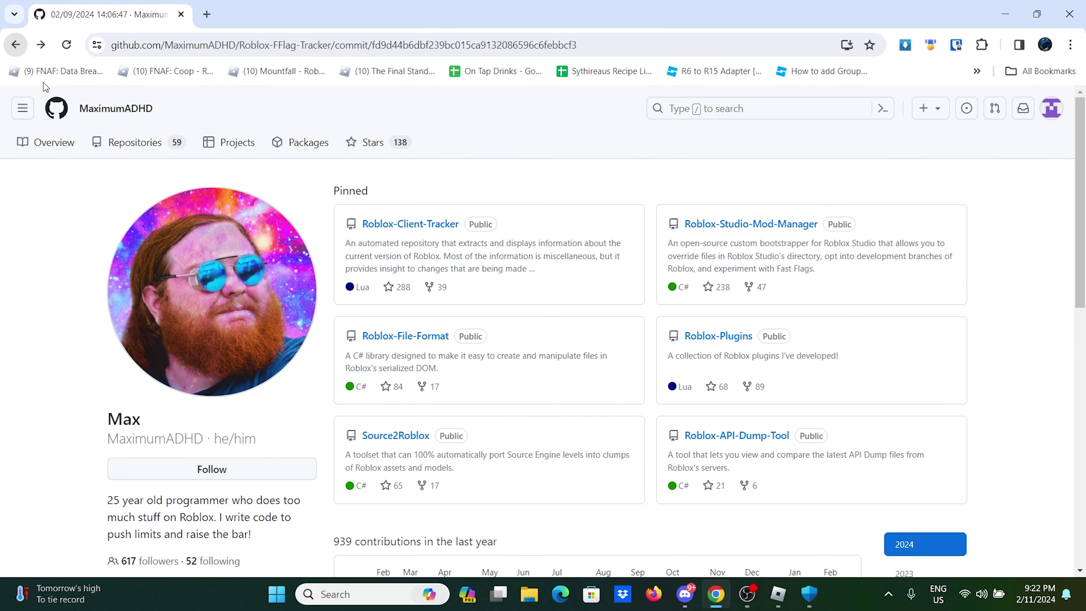
{"action": "scroll", "coordinate": [756, 514], "scroll_direction": "down", "scroll_amount": 3}
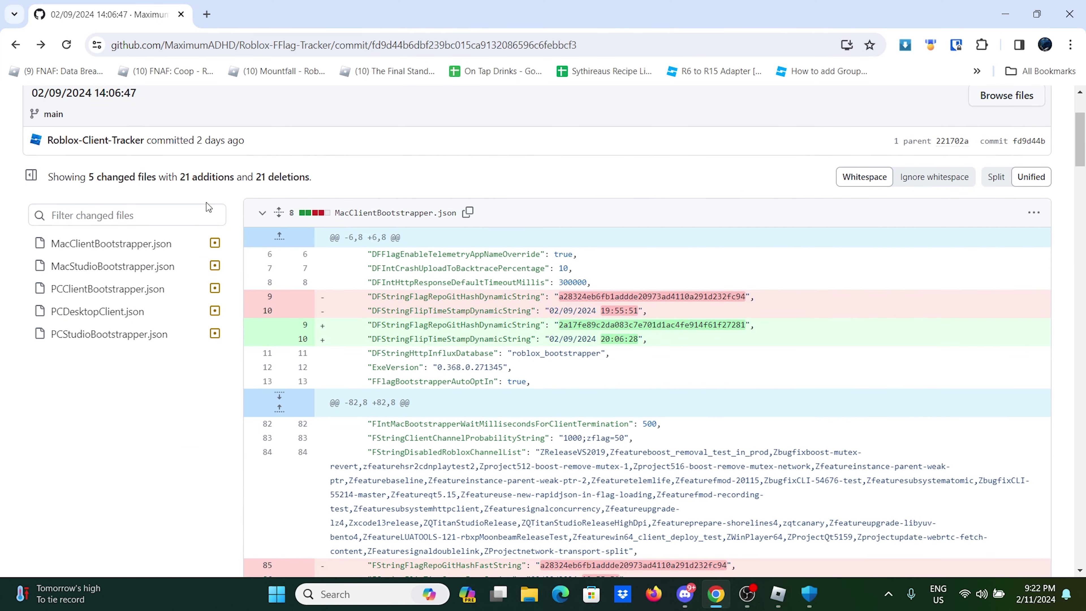
{"action": "scroll", "coordinate": [257, 240], "scroll_direction": "up", "scroll_amount": 3}
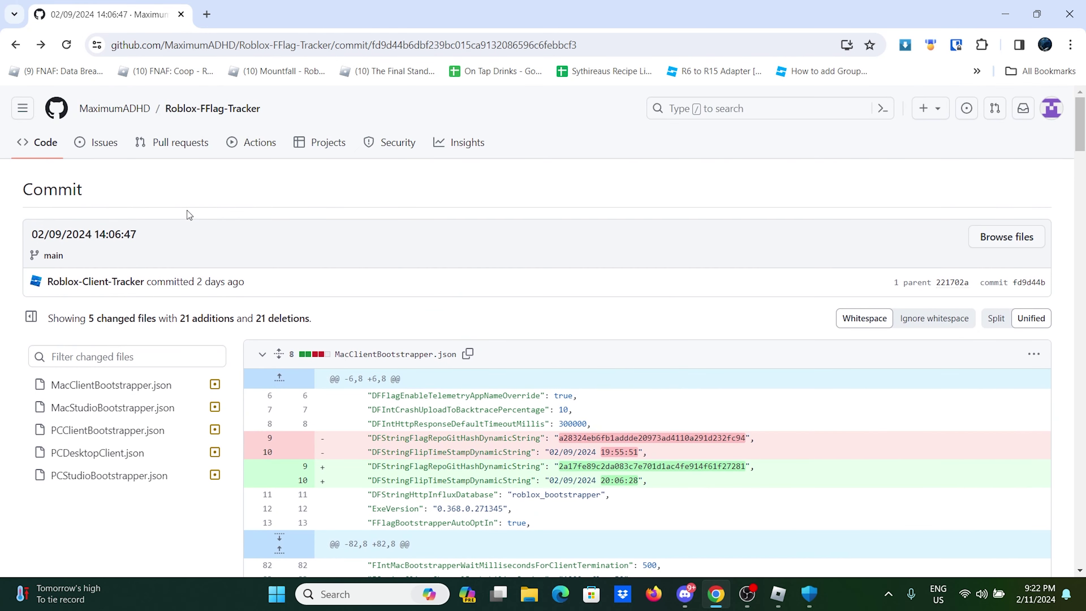
Step: Return to the Roblox-FFlag-Tracker repository's main page and open PCDesktopClient.json
{"action": "left_click", "coordinate": [197, 121]}
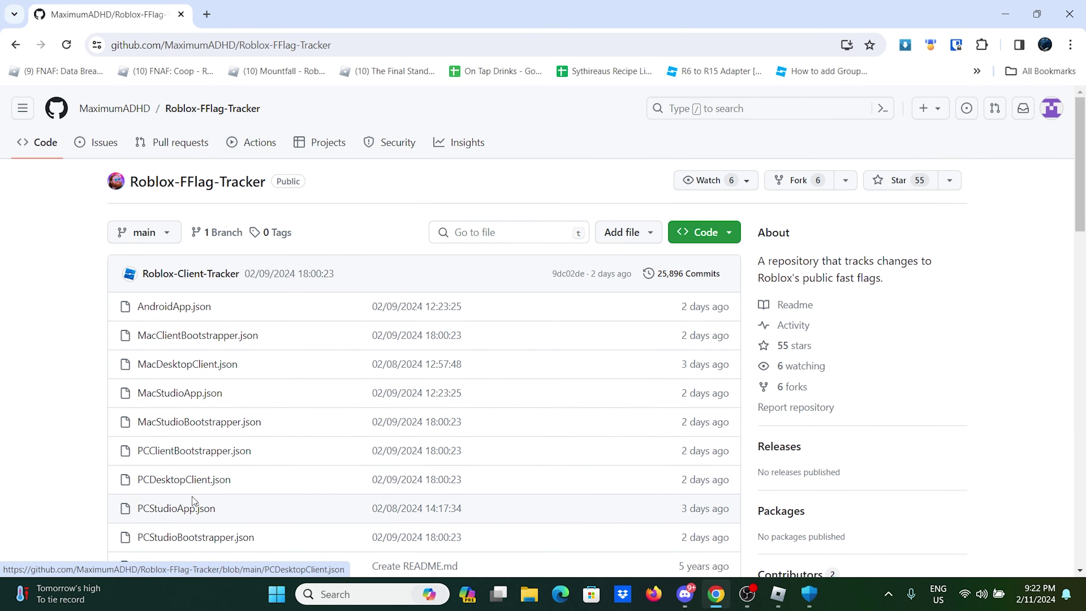
{"action": "left_click", "coordinate": [171, 480]}
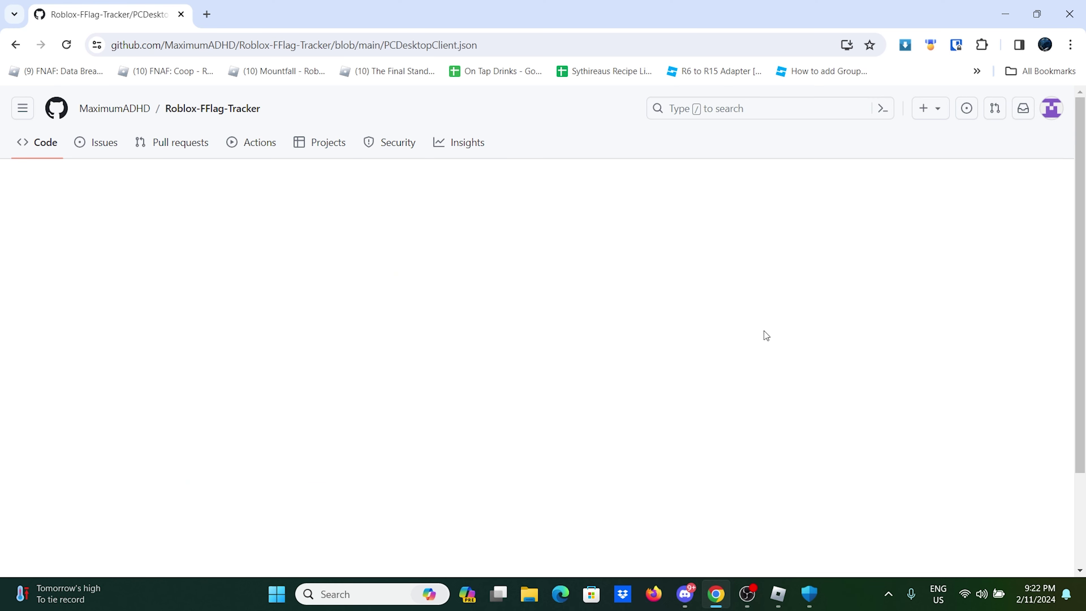
Step: Browse the fast flags and their values listed in PCDesktopClient.json, showing the references for the symbol true
{"action": "scroll", "coordinate": [426, 257], "scroll_direction": "down", "scroll_amount": 6}
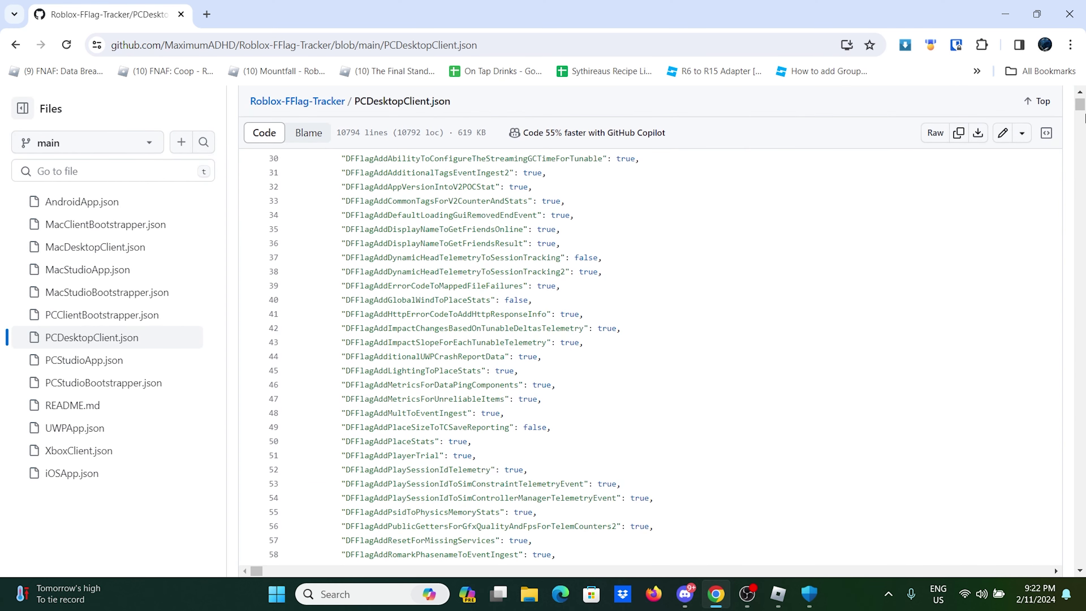
{"action": "mouse_move", "coordinate": [1081, 106]}
{"action": "left_mouse_down"}
{"action": "mouse_move", "coordinate": [1079, 131]}
{"action": "mouse_move", "coordinate": [1076, 97]}
{"action": "left_mouse_up"}
{"action": "scroll", "coordinate": [590, 231], "scroll_direction": "down", "scroll_amount": 2}
{"action": "scroll", "coordinate": [417, 316], "scroll_direction": "down", "scroll_amount": 5}
{"action": "scroll", "coordinate": [348, 265], "scroll_direction": "up", "scroll_amount": 6}
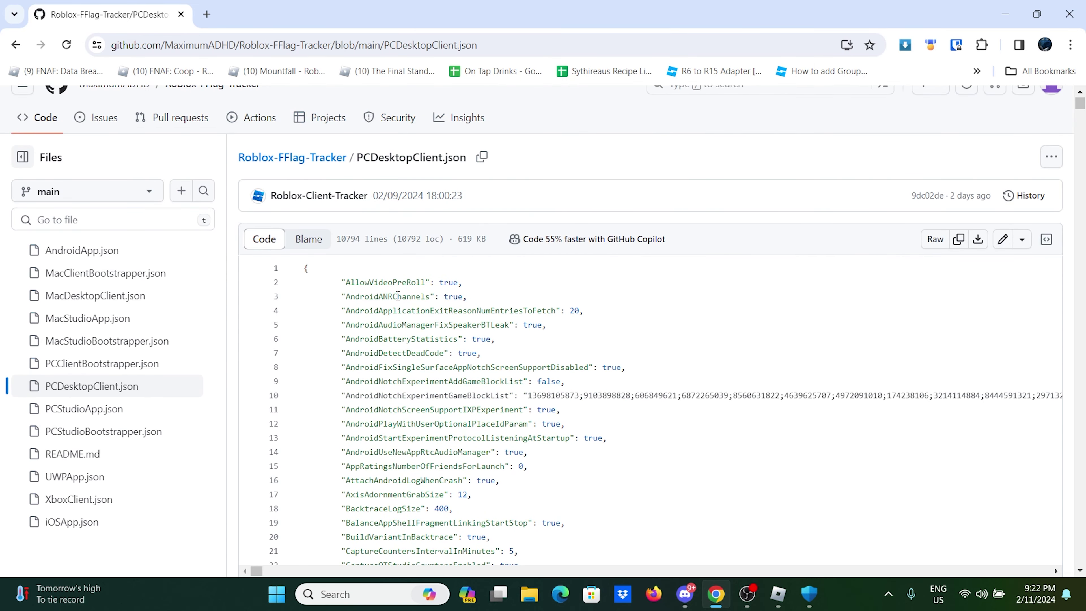
{"action": "scroll", "coordinate": [417, 299], "scroll_direction": "down", "scroll_amount": 20}
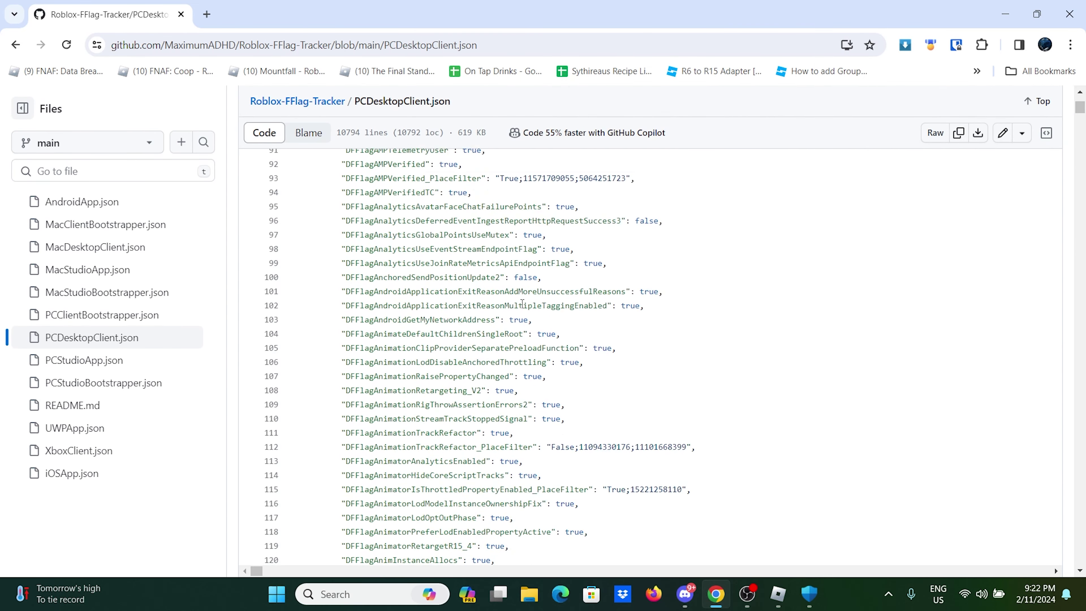
{"action": "left_click", "coordinate": [522, 301]}
{"action": "scroll", "coordinate": [471, 286], "scroll_direction": "down", "scroll_amount": 20}
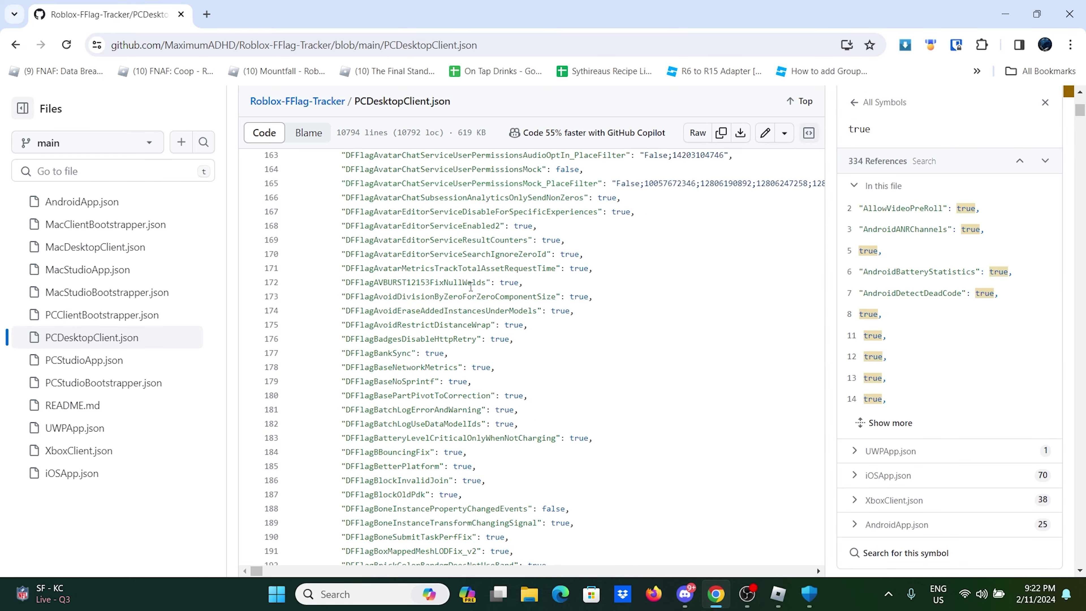
Step: Browse further through the fast flags in PCDesktopClient.json, including the DFInt flags, and show the references for DFIntGroupServiceRolesApiV2 and 500
{"action": "scroll", "coordinate": [471, 287], "scroll_direction": "down", "scroll_amount": 20}
{"action": "left_click_drag", "start_coordinate": [1082, 115], "coordinate": [1083, 182]}
{"action": "left_click", "coordinate": [1046, 102]}
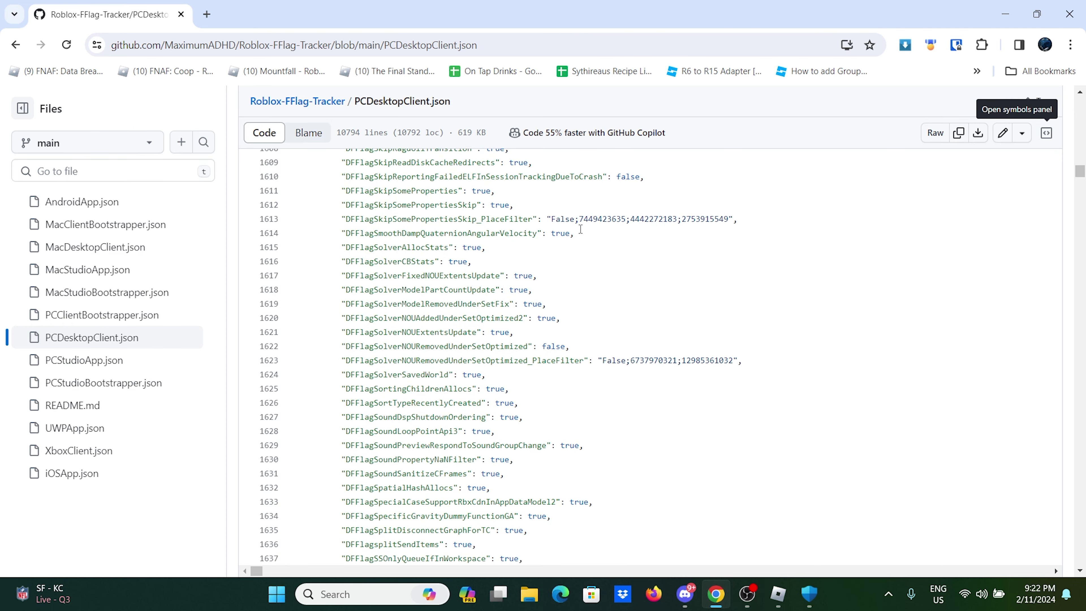
{"action": "left_click", "coordinate": [479, 431]}
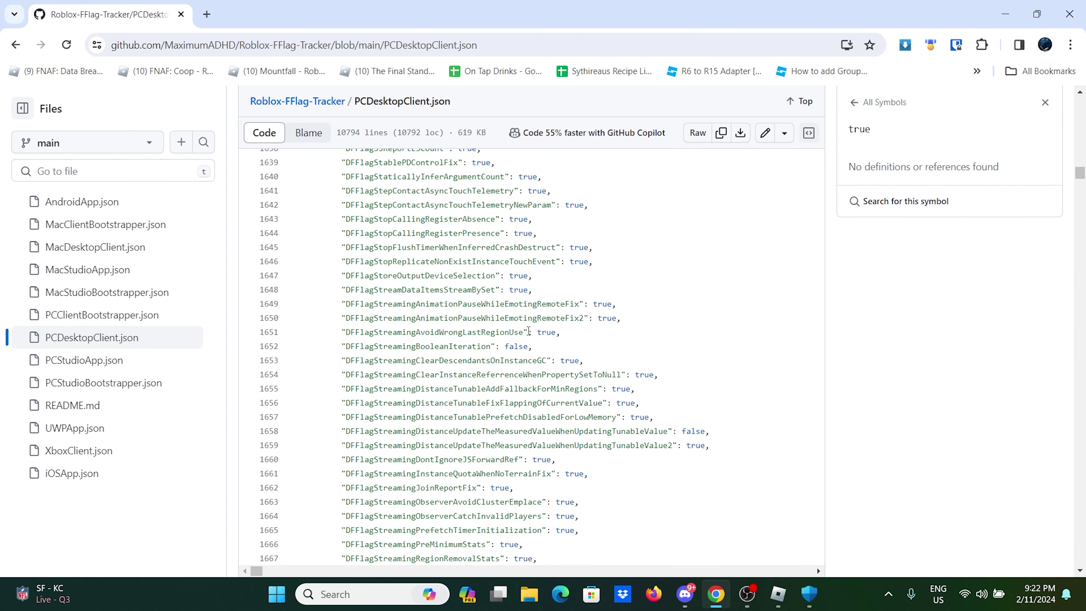
{"action": "scroll", "coordinate": [700, 242], "scroll_direction": "down", "scroll_amount": 20}
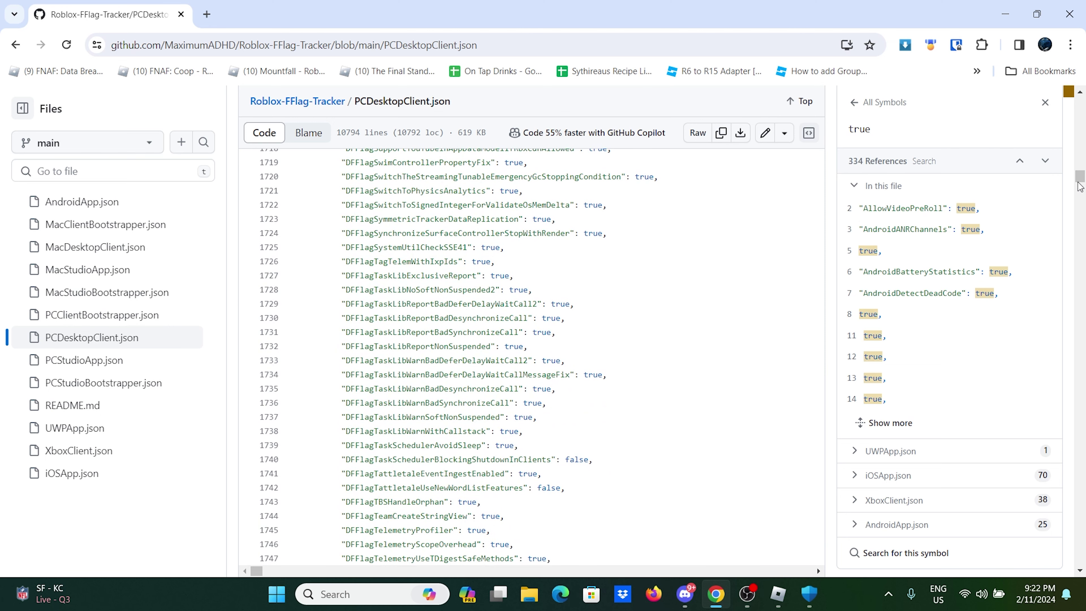
{"action": "left_click_drag", "start_coordinate": [1081, 187], "coordinate": [1081, 211]}
{"action": "left_click_drag", "start_coordinate": [373, 238], "coordinate": [470, 296]}
{"action": "left_click", "coordinate": [473, 309]}
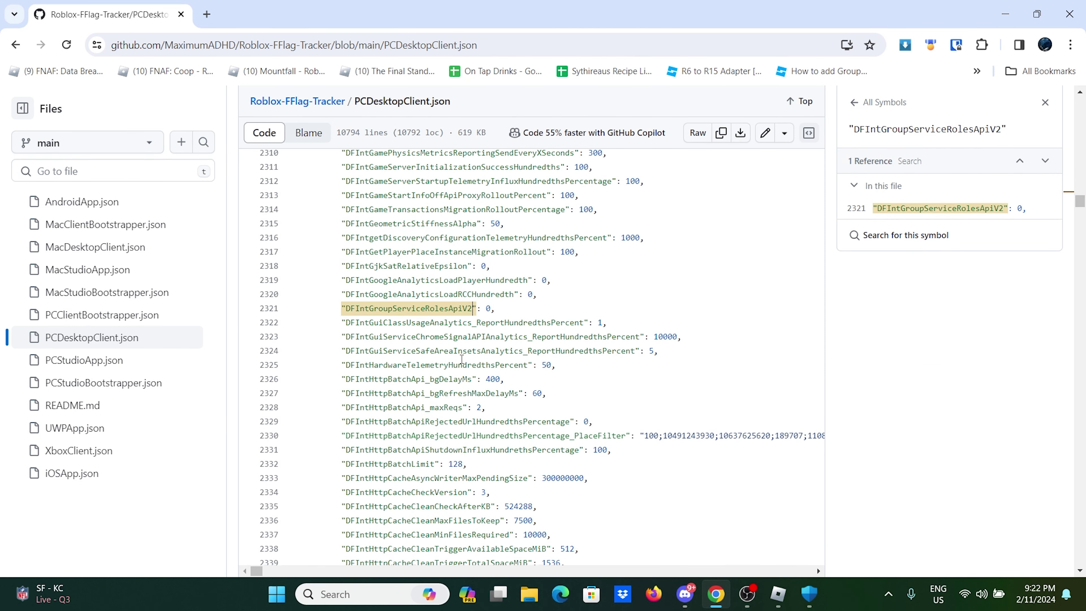
{"action": "scroll", "coordinate": [461, 349], "scroll_direction": "down", "scroll_amount": 5}
{"action": "left_click", "coordinate": [570, 223]}
Step: Search PCDesktopClient.json for "whitelist", step through the first seven matches, and end the search
{"action": "key", "text": "ctrl+f"}
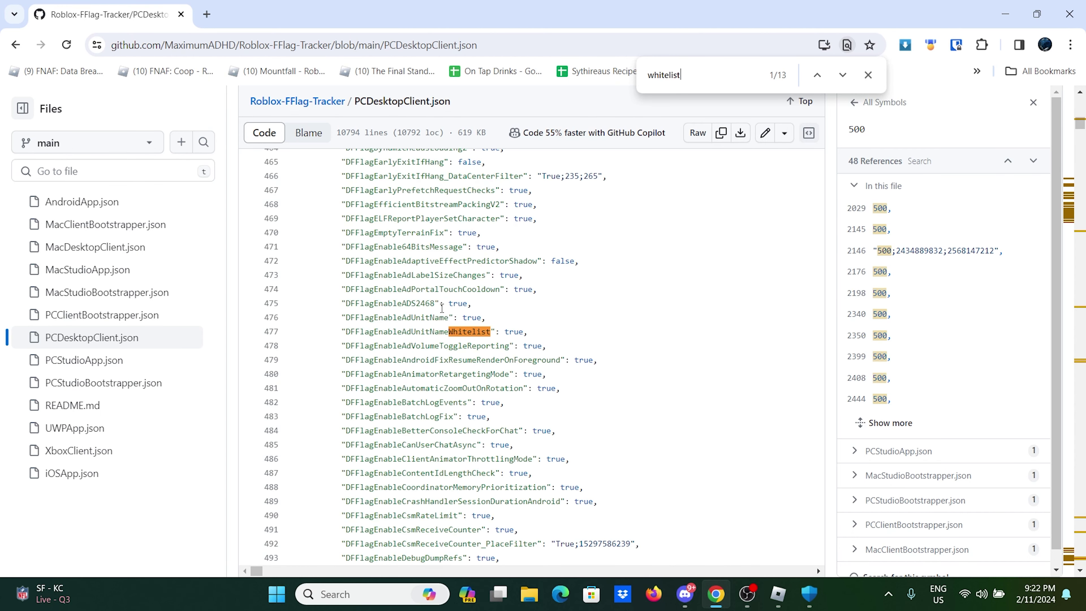
{"action": "left_click", "coordinate": [843, 75]}
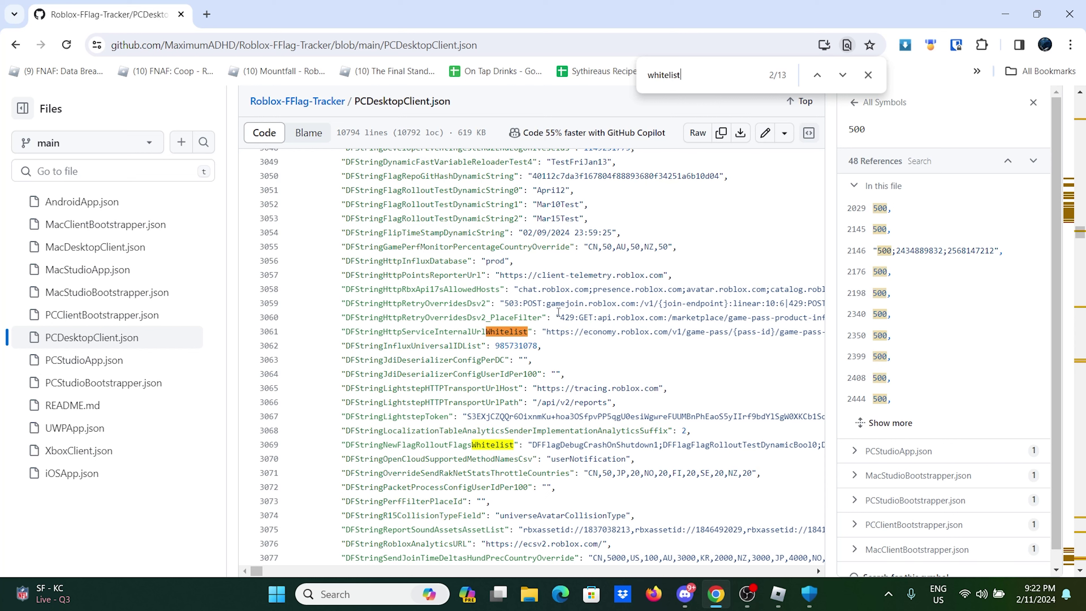
{"action": "left_click", "coordinate": [842, 76]}
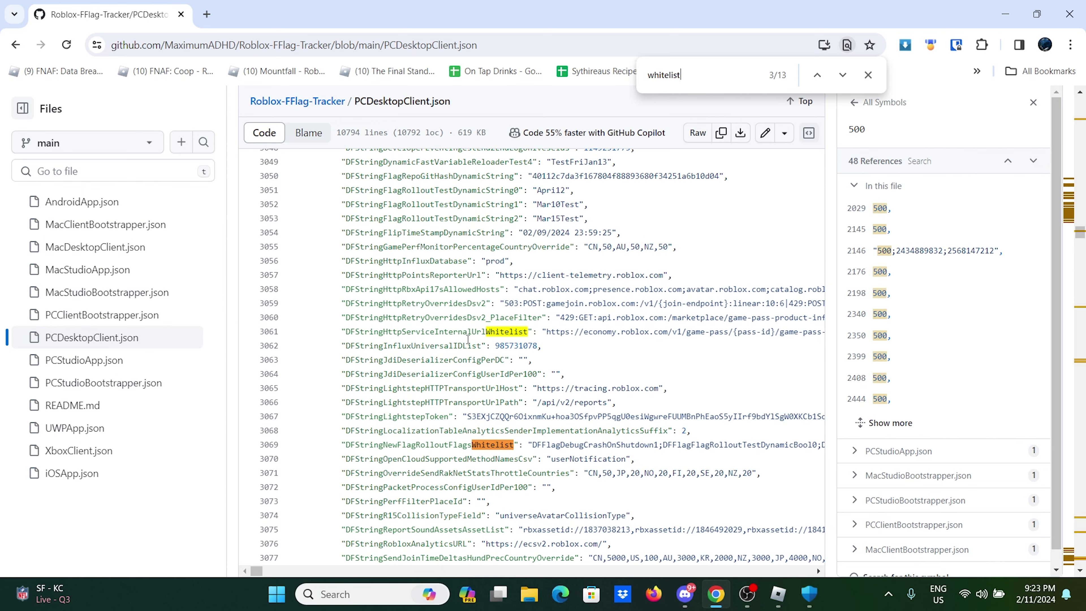
{"action": "scroll", "coordinate": [469, 339], "scroll_direction": "down", "scroll_amount": 3}
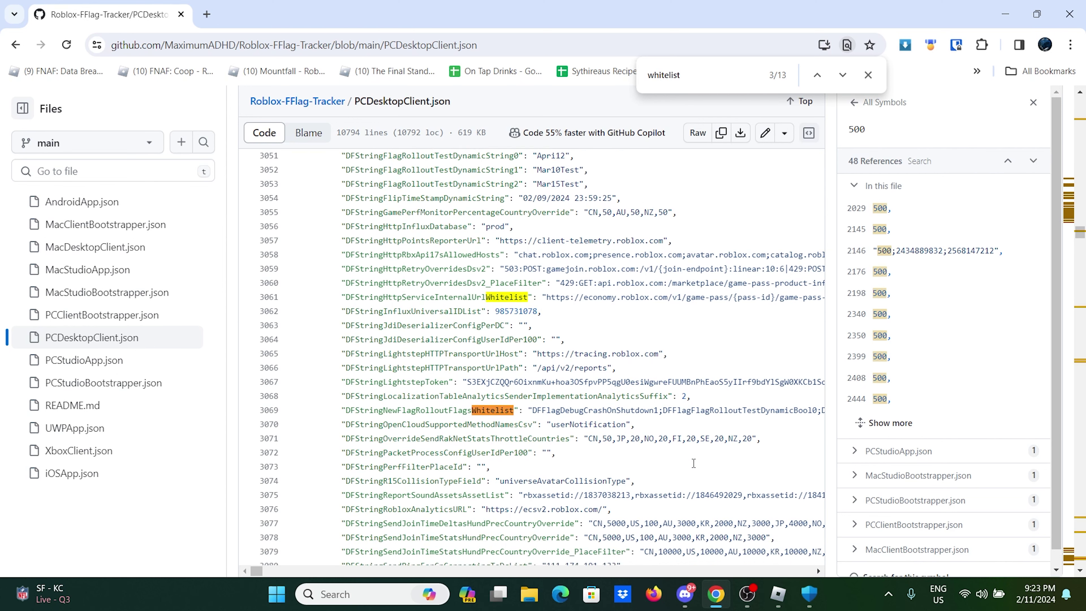
{"action": "left_click_drag", "start_coordinate": [543, 190], "coordinate": [658, 440]}
{"action": "left_click", "coordinate": [645, 445]}
{"action": "left_click", "coordinate": [654, 430]}
{"action": "left_click", "coordinate": [850, 77]}
{"action": "left_click", "coordinate": [850, 77]}
{"action": "left_click", "coordinate": [850, 77]}
{"action": "left_click", "coordinate": [849, 76]}
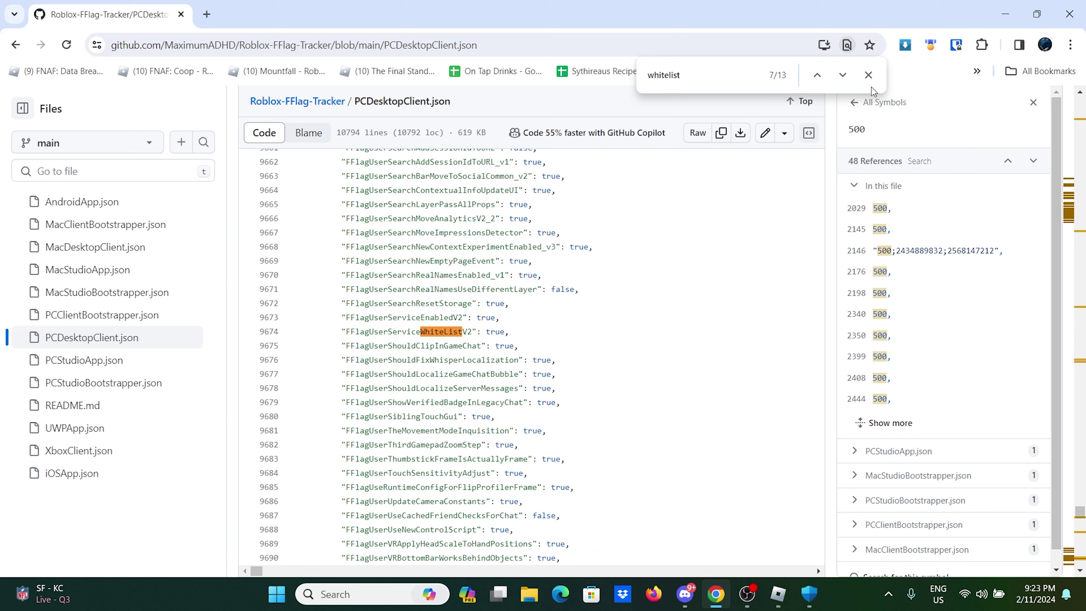
{"action": "left_click", "coordinate": [868, 75]}
{"action": "left_click", "coordinate": [642, 264]}
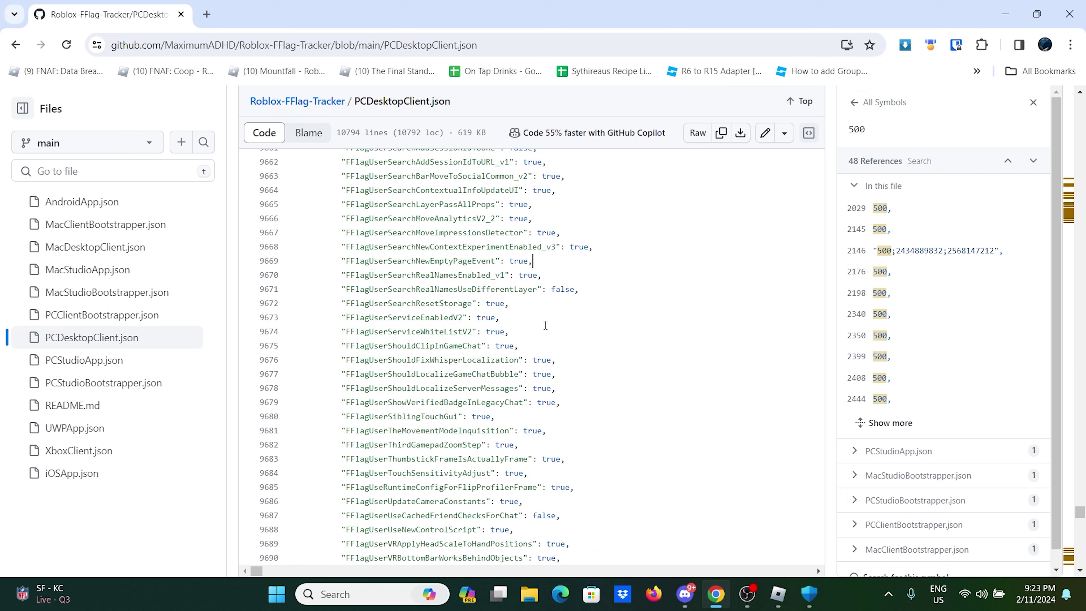
Step: Switch to the running Roblox game and close Roblox completely
{"action": "left_click", "coordinate": [374, 593]}
{"action": "type", "text": "bloxst"}
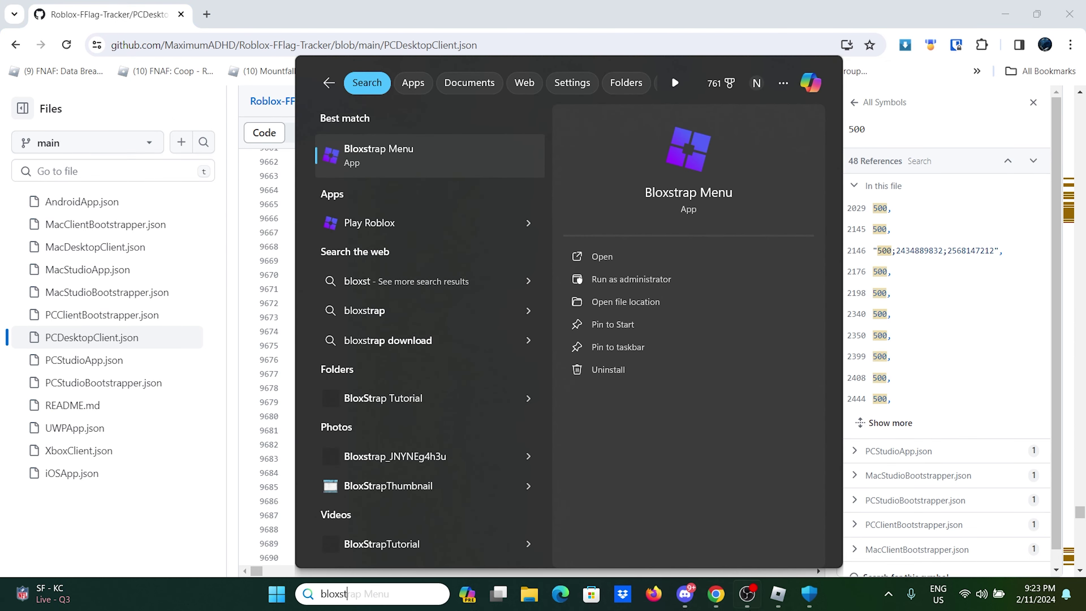
{"action": "left_click", "coordinate": [778, 594]}
{"action": "key", "text": "alt+F4"}
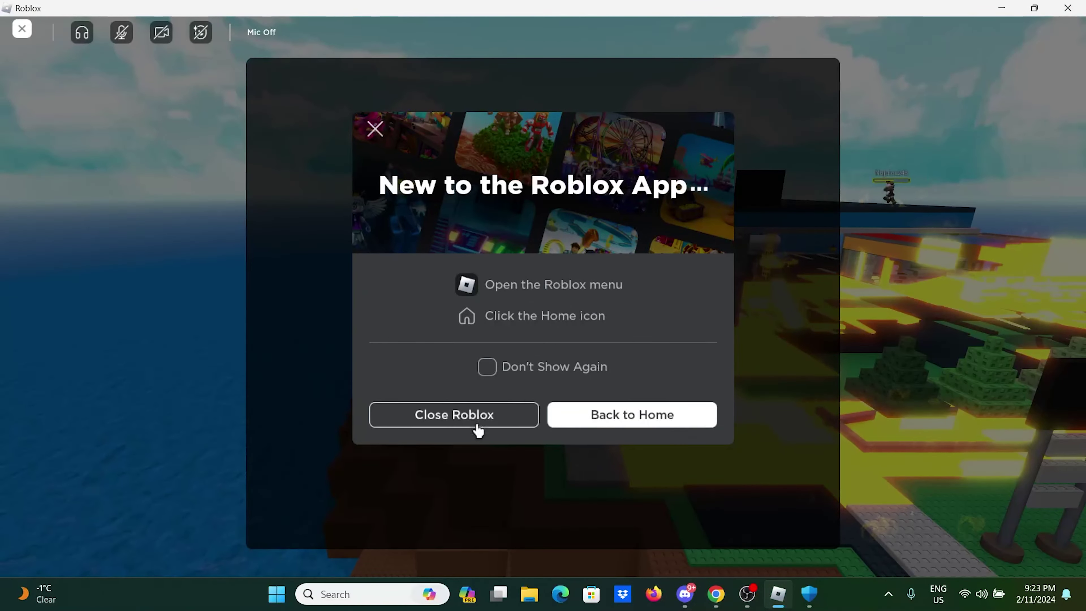
{"action": "left_click", "coordinate": [478, 429]}
Step: Find and launch Bloxstrap Menu on the computer and open its FastFlag Editor
{"action": "left_click", "coordinate": [367, 593]}
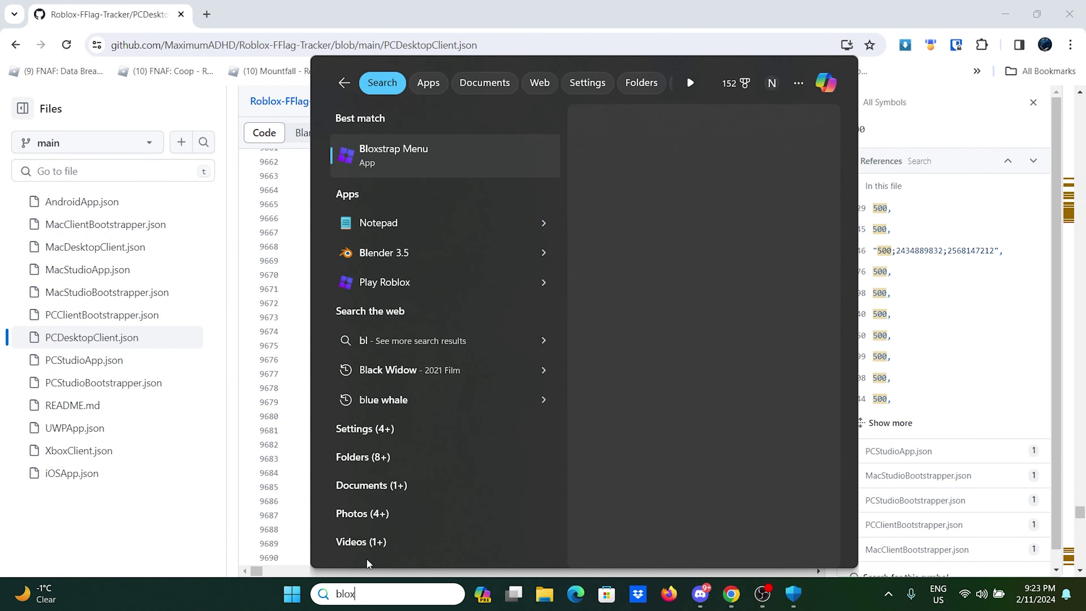
{"action": "type", "text": "strap s"}
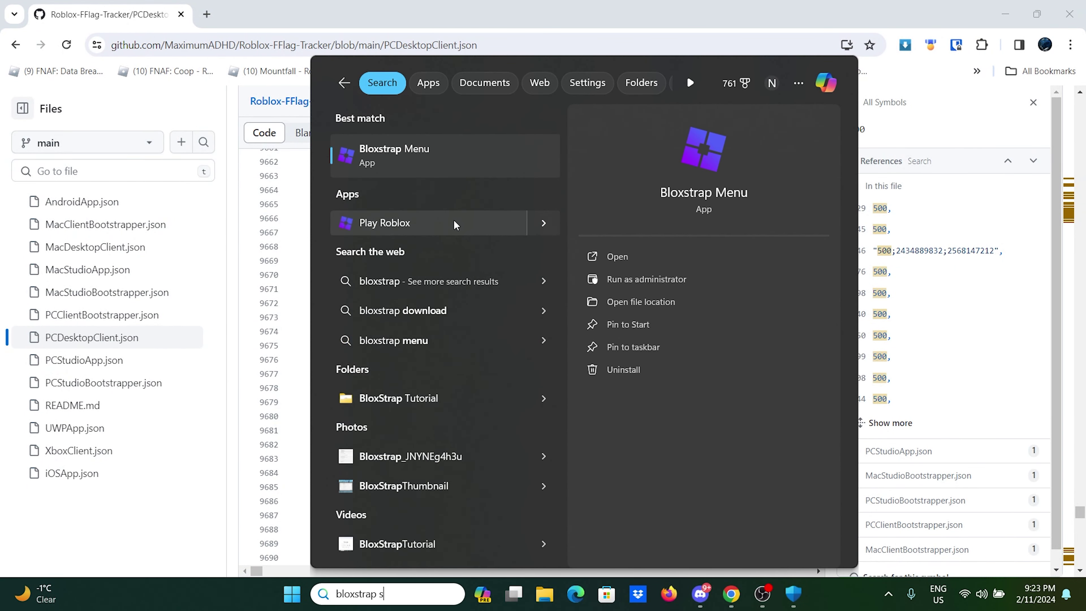
{"action": "type", "text": "ettings"}
{"action": "key", "text": "ctrl+a"}
{"action": "key", "text": "BackSpace"}
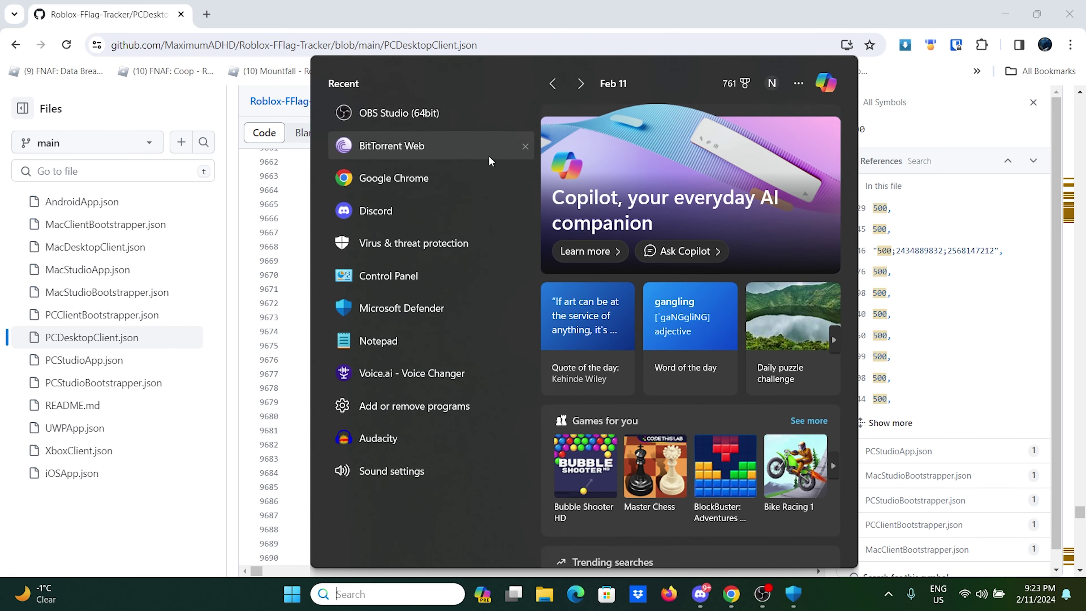
{"action": "type", "text": "bloxs"}
{"action": "left_click", "coordinate": [409, 154]}
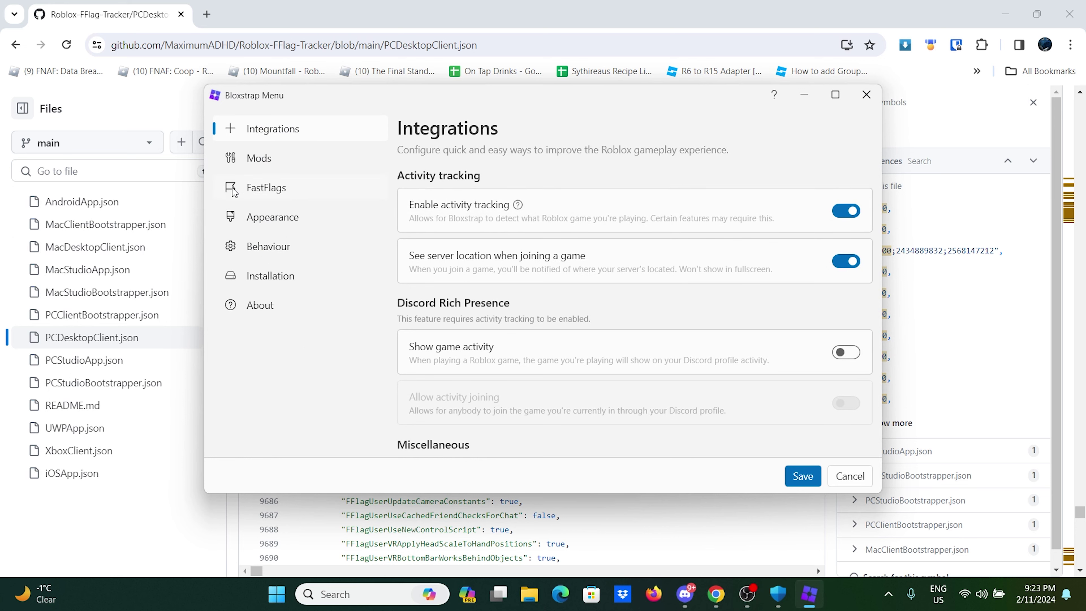
{"action": "left_click", "coordinate": [233, 191]}
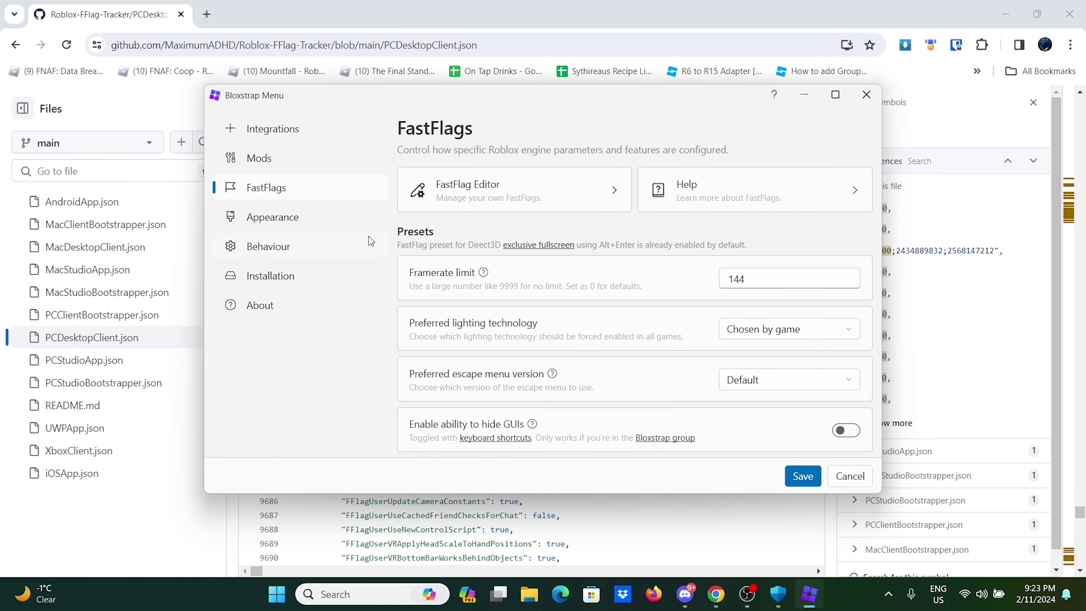
{"action": "left_click", "coordinate": [509, 200]}
Step: Return to PCDesktopClient.json in the browser and skim more fast flags, showing the reference for DFFlagSignalRReconnectionFailureMetrics
{"action": "left_click", "coordinate": [554, 11]}
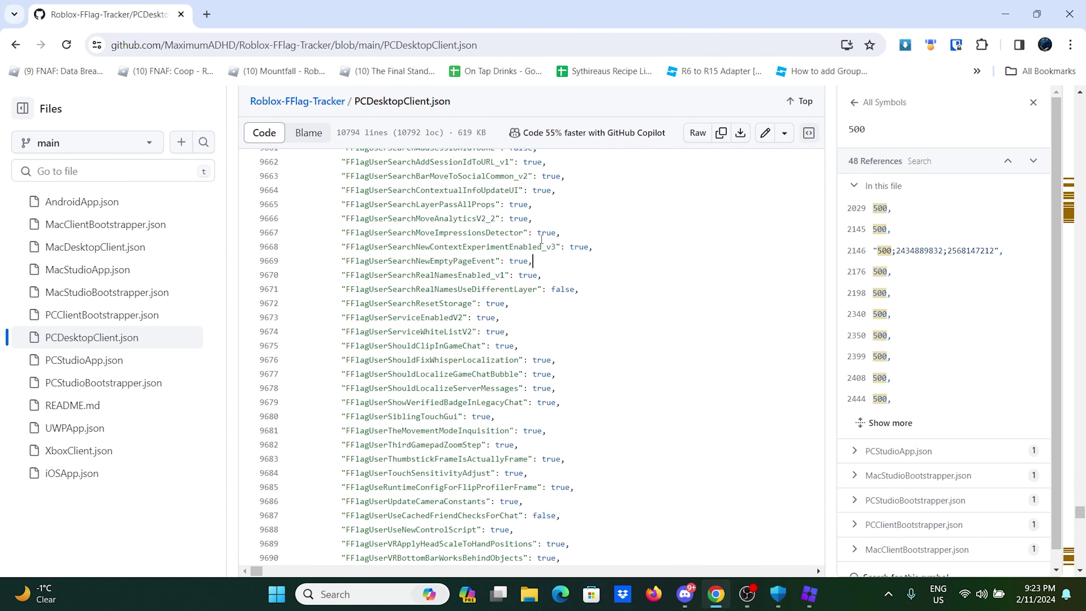
{"action": "scroll", "coordinate": [531, 262], "scroll_direction": "down", "scroll_amount": 6}
{"action": "left_click_drag", "start_coordinate": [364, 247], "coordinate": [513, 529]}
{"action": "left_click", "coordinate": [486, 502]}
{"action": "scroll", "coordinate": [655, 275], "scroll_direction": "down", "scroll_amount": 10}
{"action": "left_click", "coordinate": [1045, 102]}
{"action": "left_click_drag", "start_coordinate": [1080, 517], "coordinate": [1079, 545]}
{"action": "left_click_drag", "start_coordinate": [1065, 457], "coordinate": [1026, 164]}
{"action": "left_click", "coordinate": [507, 366]}
{"action": "scroll", "coordinate": [631, 453], "scroll_direction": "up", "scroll_amount": 2}
Step: In Bloxstrap's FastFlag Editor, delete the flags FFlagUGCBodiesAndHeadsBetaFeature and FFlagImport3DGltfSupportBetaFeature
{"action": "left_click", "coordinate": [808, 594]}
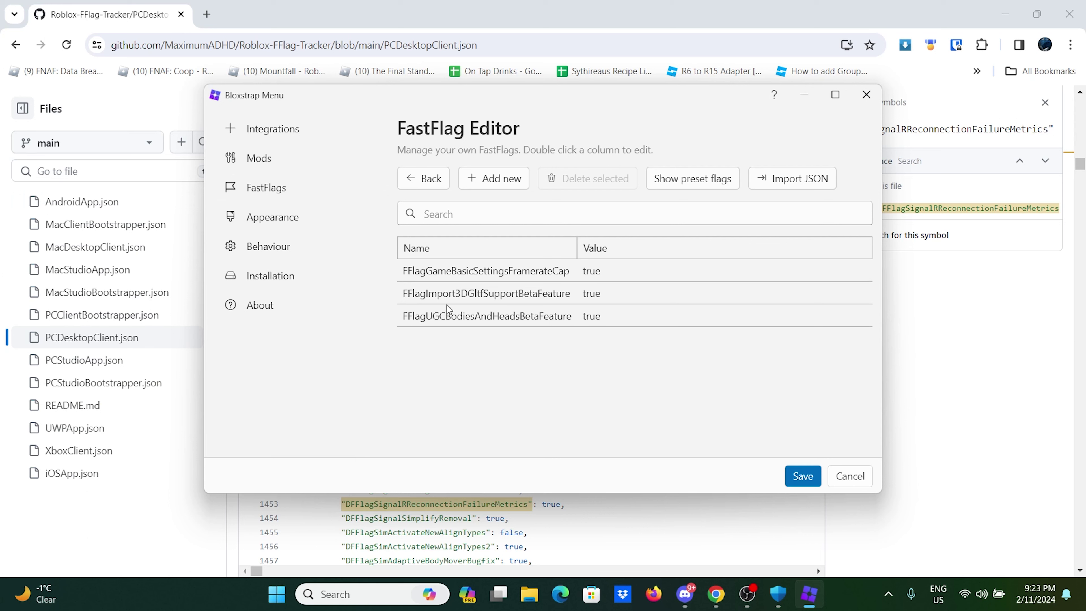
{"action": "left_click", "coordinate": [489, 322]}
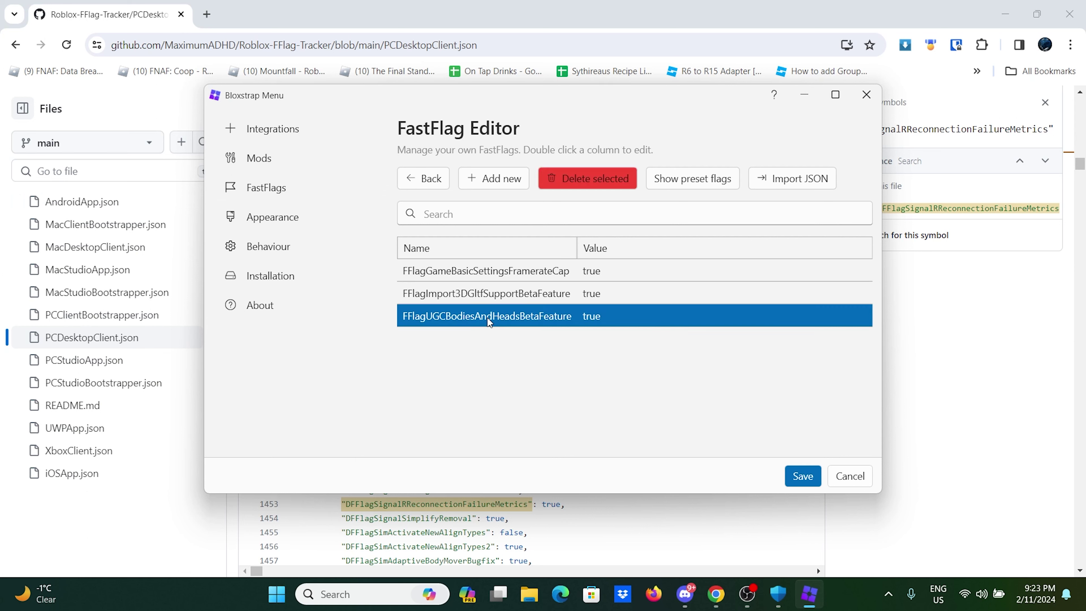
{"action": "left_click", "coordinate": [524, 291]}
{"action": "left_click", "coordinate": [487, 320]}
{"action": "left_click", "coordinate": [608, 185]}
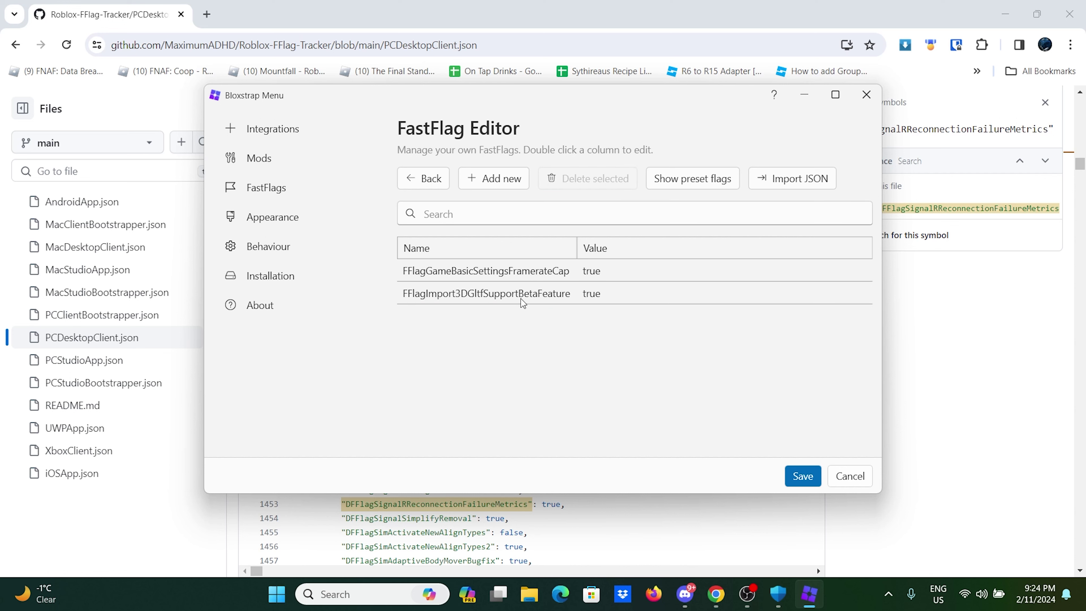
{"action": "left_click", "coordinate": [494, 300]}
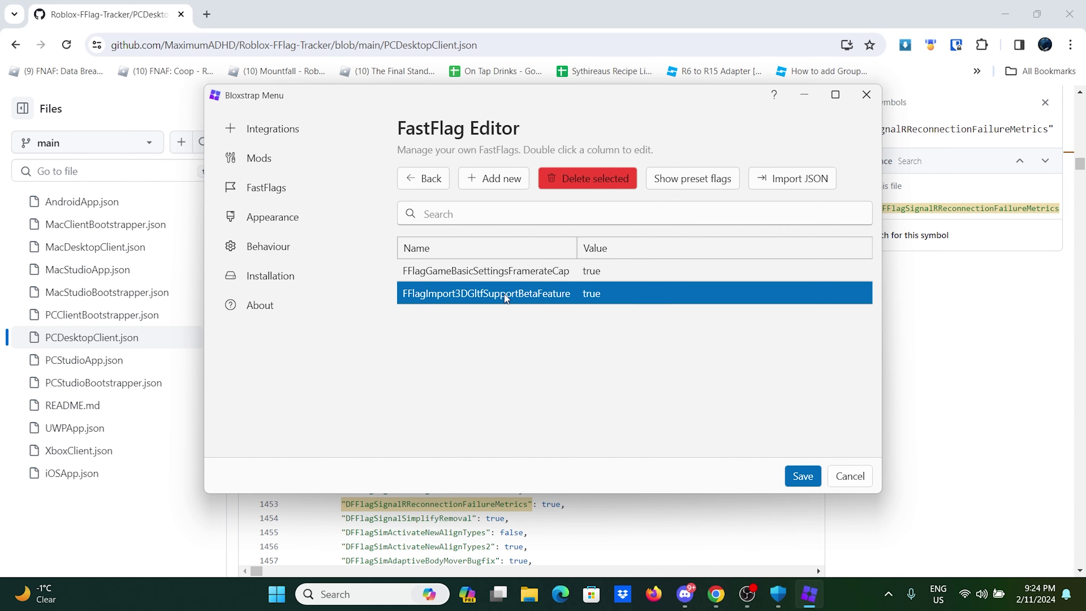
{"action": "left_click", "coordinate": [593, 190]}
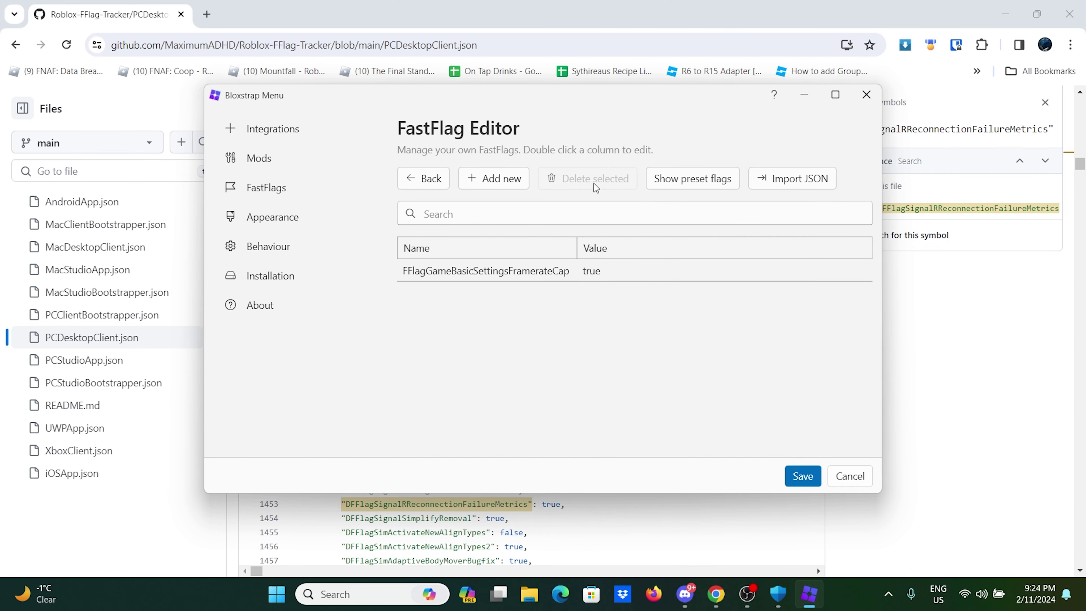
Step: Open the form for adding a FastFlag, cancel it, and save the Bloxstrap settings
{"action": "left_click", "coordinate": [507, 278]}
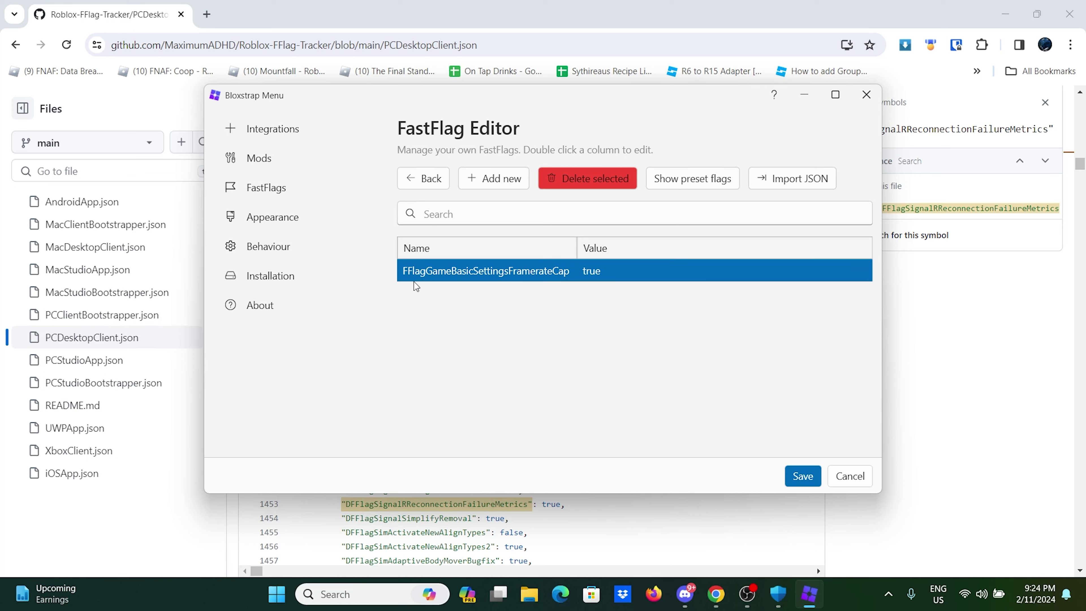
{"action": "left_click", "coordinate": [498, 185]}
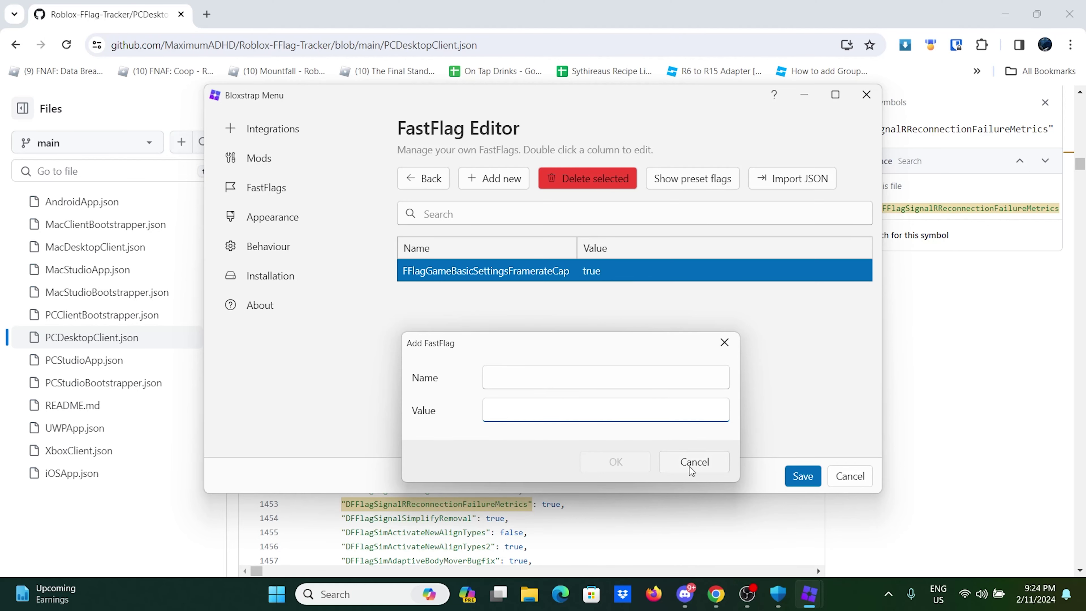
{"action": "left_click", "coordinate": [704, 458]}
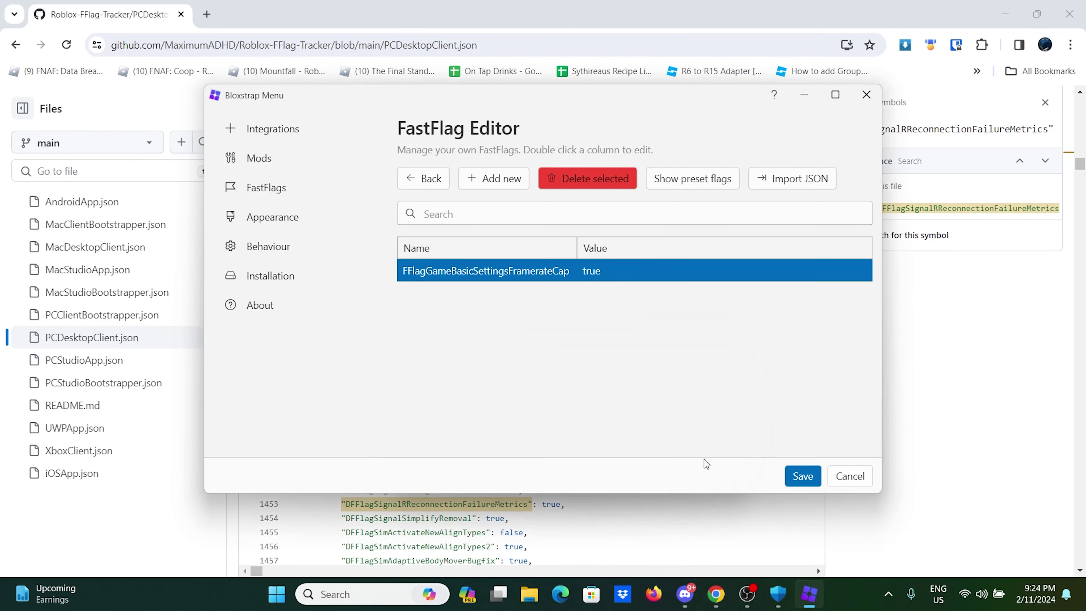
{"action": "left_click", "coordinate": [814, 479]}
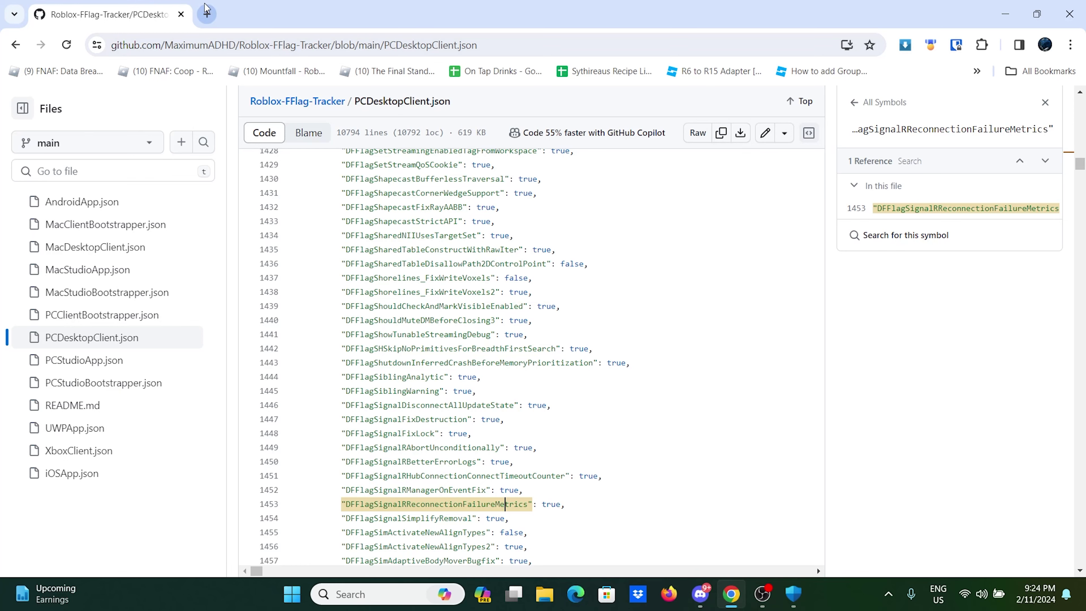
{"action": "left_click", "coordinate": [763, 606]}
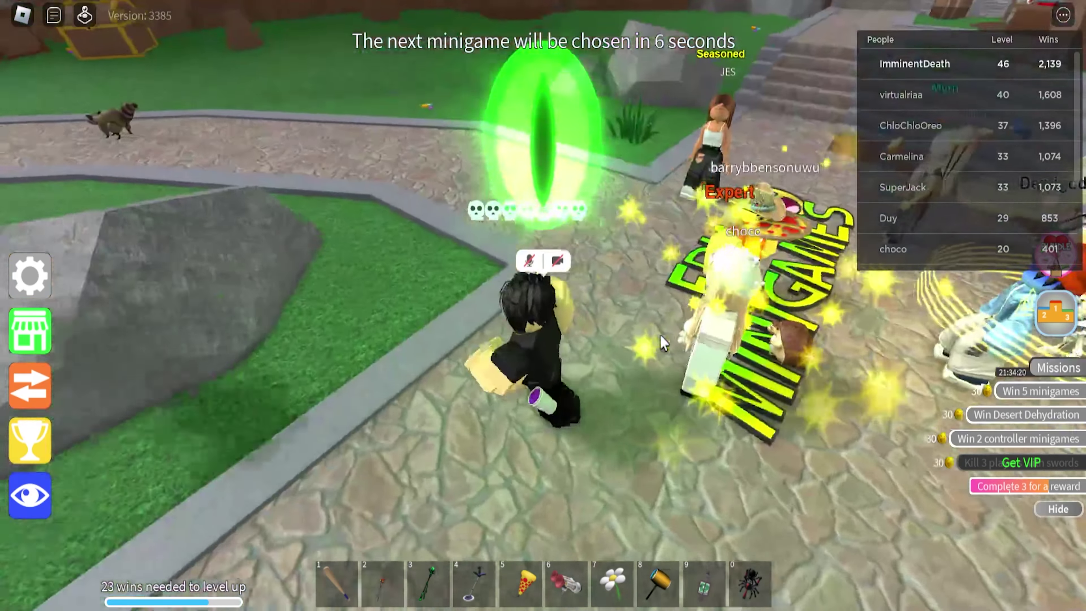
{"action": "key", "text": "w"}
{"action": "scroll", "coordinate": [661, 342], "scroll_direction": "up", "scroll_amount": 2}
{"action": "scroll", "coordinate": [662, 342], "scroll_direction": "down", "scroll_amount": 4}
{"action": "scroll", "coordinate": [677, 331], "scroll_direction": "up", "scroll_amount": 5}
{"action": "key", "text": "s"}
{"action": "scroll", "coordinate": [681, 351], "scroll_direction": "down", "scroll_amount": 4}
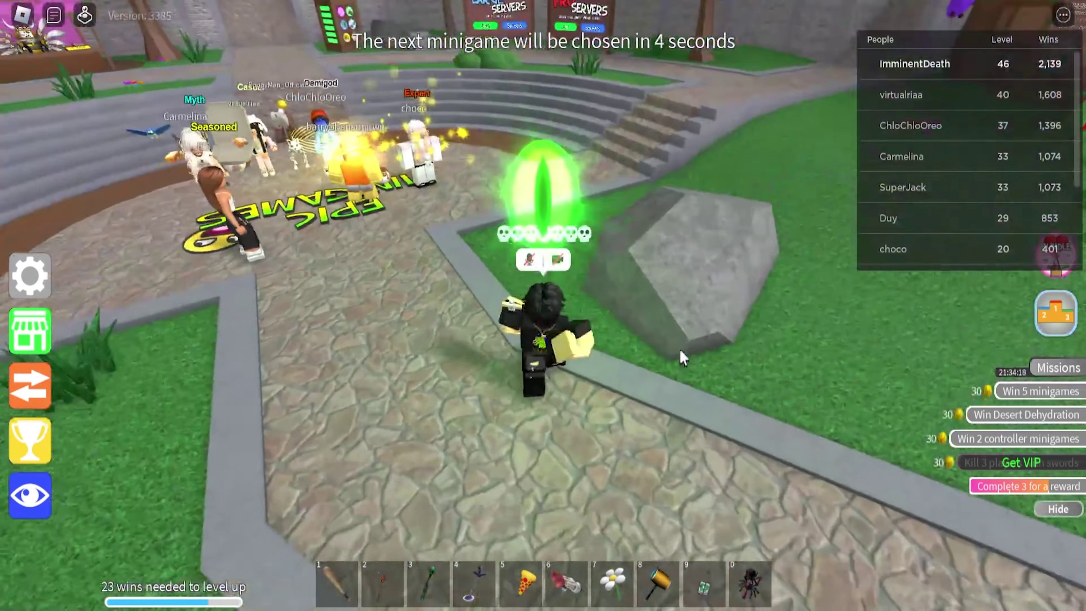
{"action": "scroll", "coordinate": [680, 351], "scroll_direction": "up", "scroll_amount": 2}
{"action": "key", "text": "w"}
{"action": "key", "text": "a"}
{"action": "key", "text": "d"}
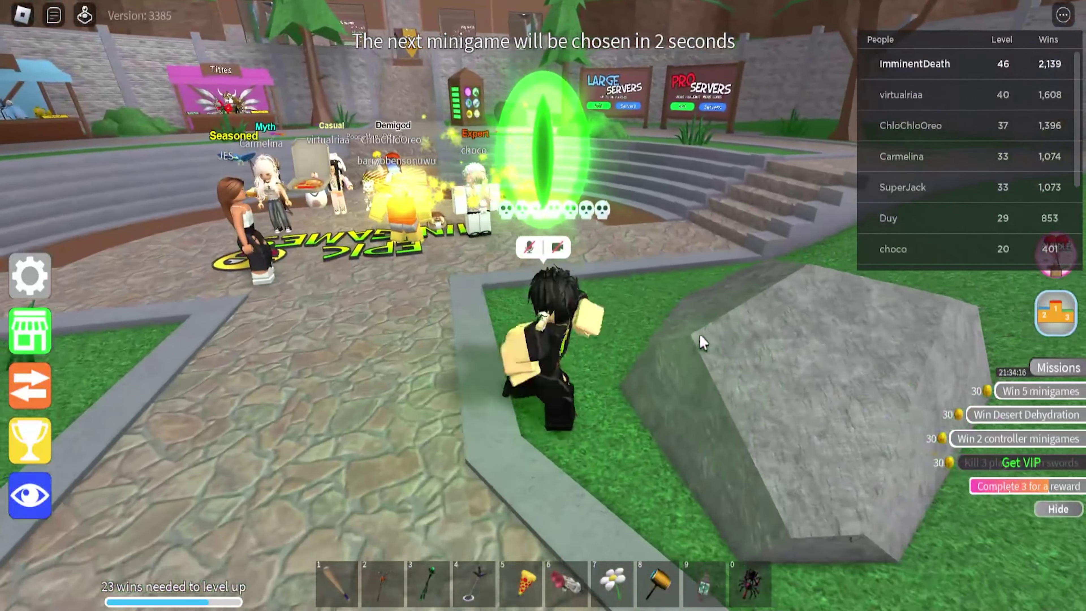
{"action": "key", "text": "w"}
{"action": "key", "text": "space"}
{"action": "key", "text": "a"}
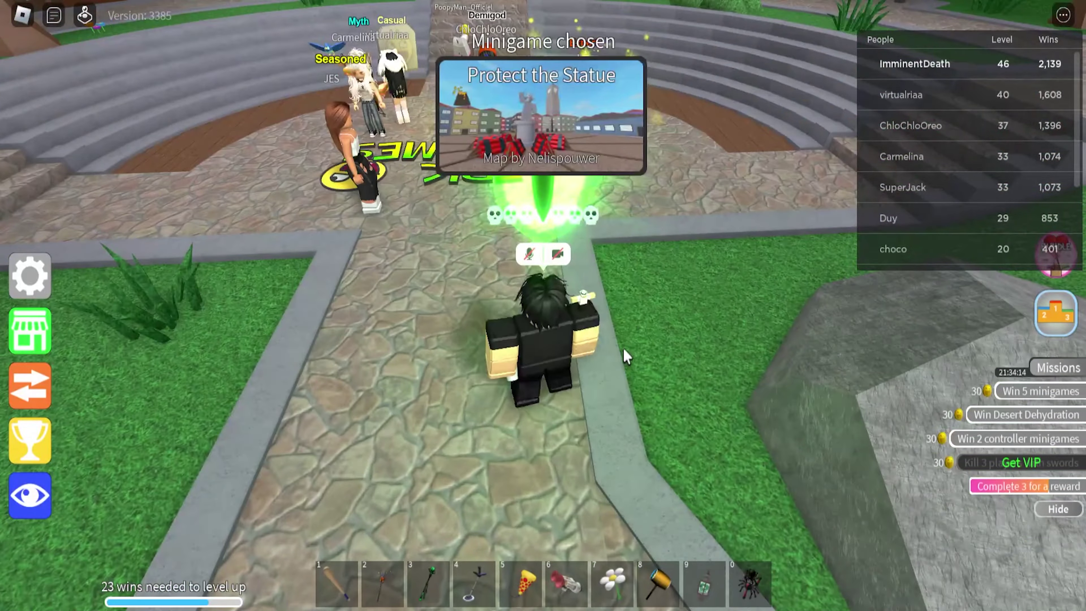
Step: Open the Roblox in-game settings and set Maximum Framerate to 60
{"action": "key", "text": "Escape"}
{"action": "left_click", "coordinate": [449, 68]}
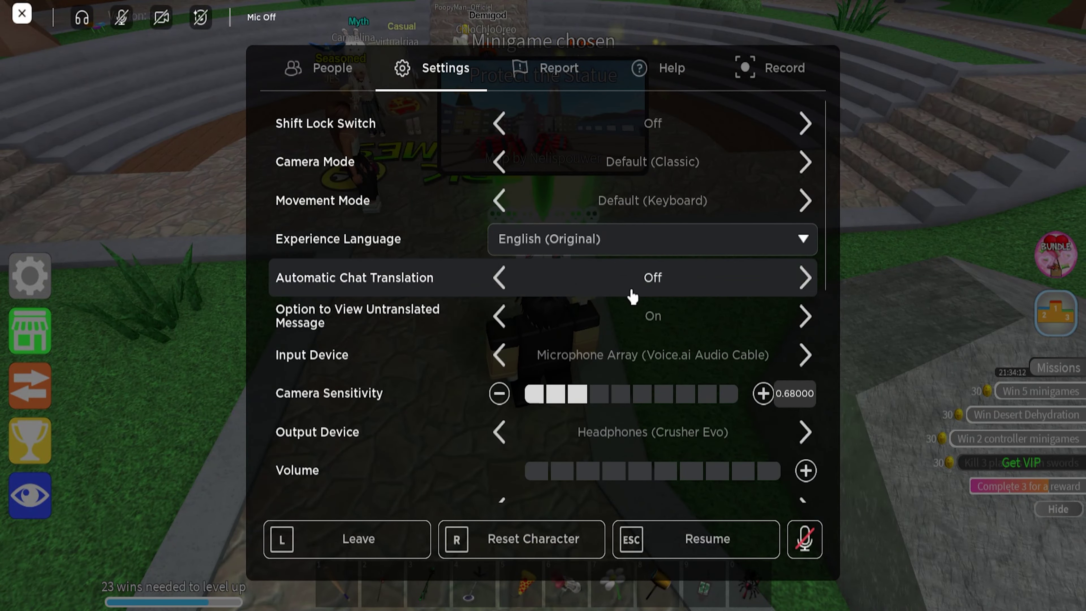
{"action": "scroll", "coordinate": [632, 295], "scroll_direction": "down", "scroll_amount": 10}
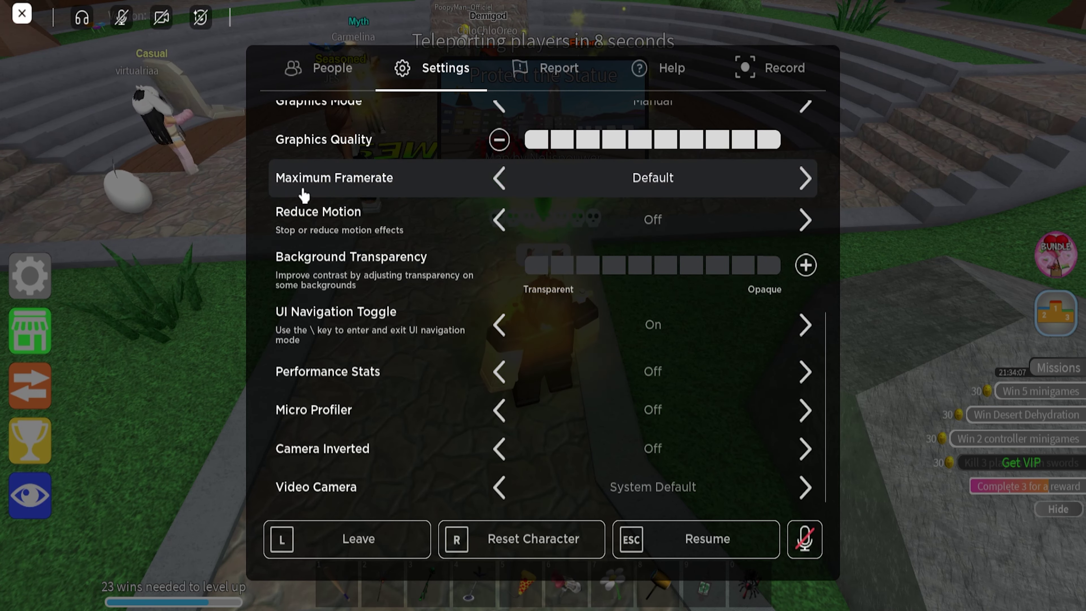
{"action": "scroll", "coordinate": [325, 194], "scroll_direction": "up", "scroll_amount": 5}
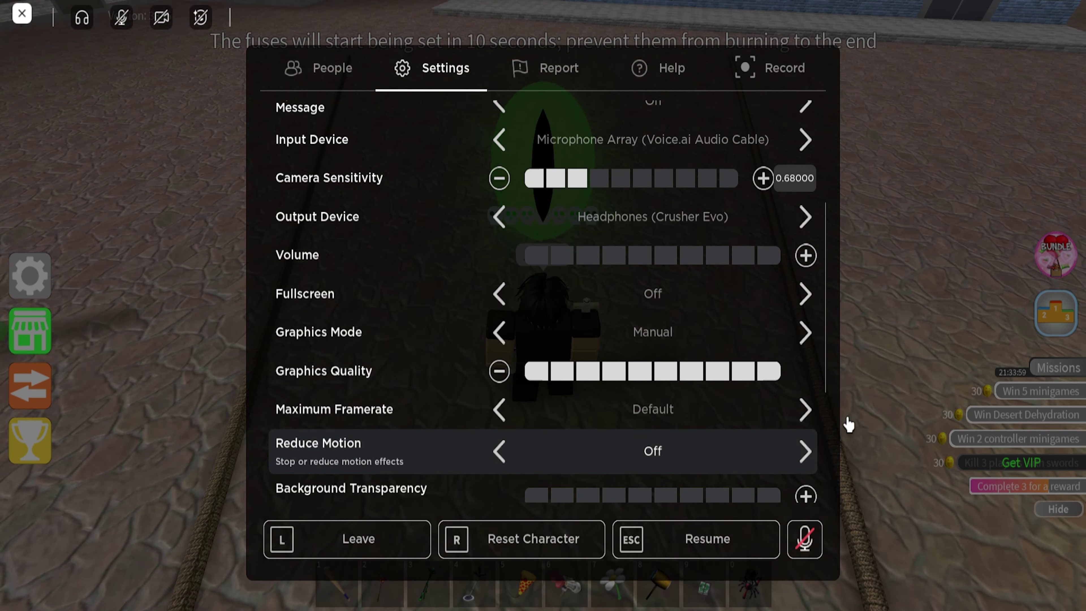
{"action": "left_click", "coordinate": [805, 410]}
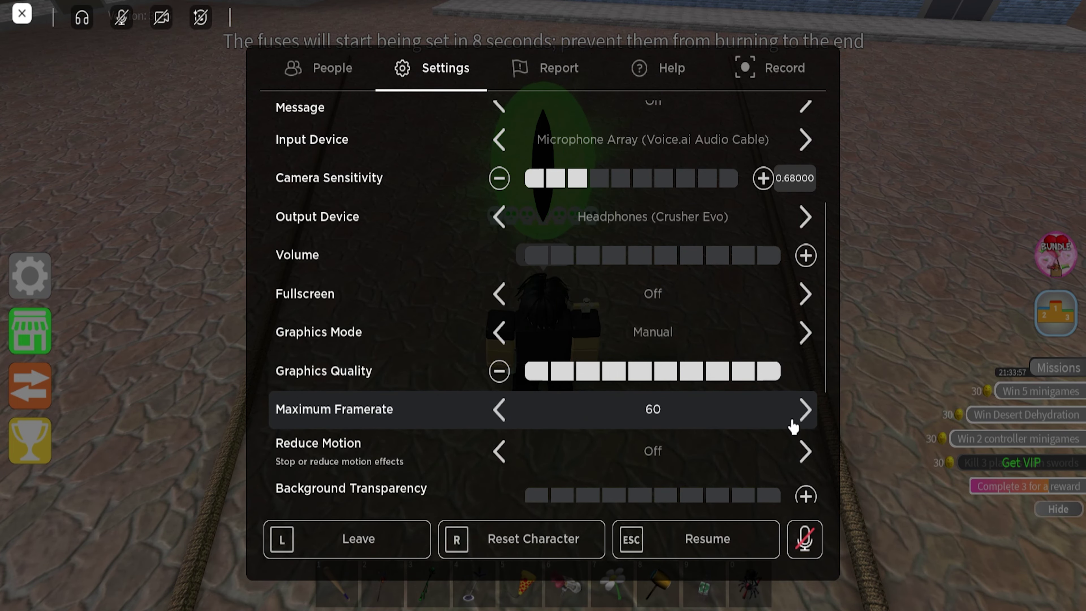
Step: Set Maximum Framerate to 240, resume the game, and briefly show the network and FPS stats overlay before hiding it
{"action": "left_click", "coordinate": [815, 414]}
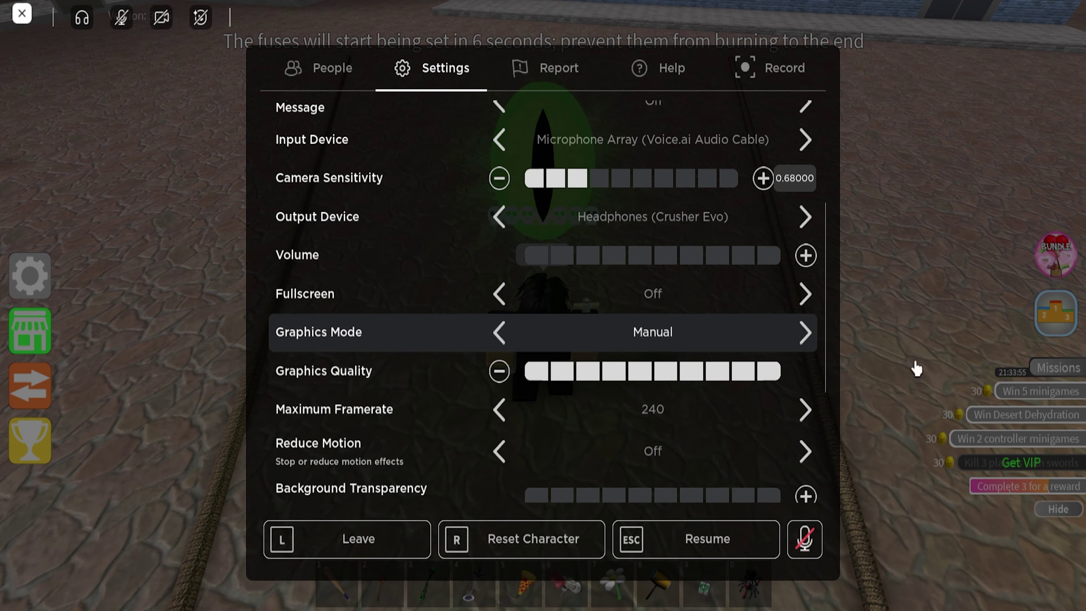
{"action": "key", "text": "Escape"}
{"action": "right_click", "coordinate": [792, 292]}
{"action": "key", "text": "shift+F3"}
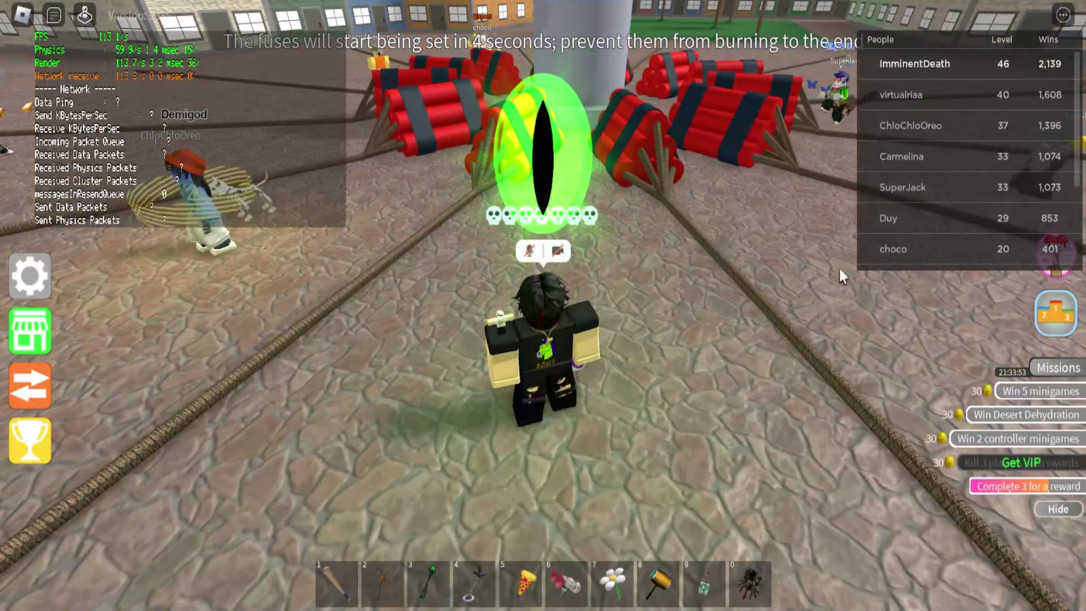
{"action": "key", "text": "shift+F3"}
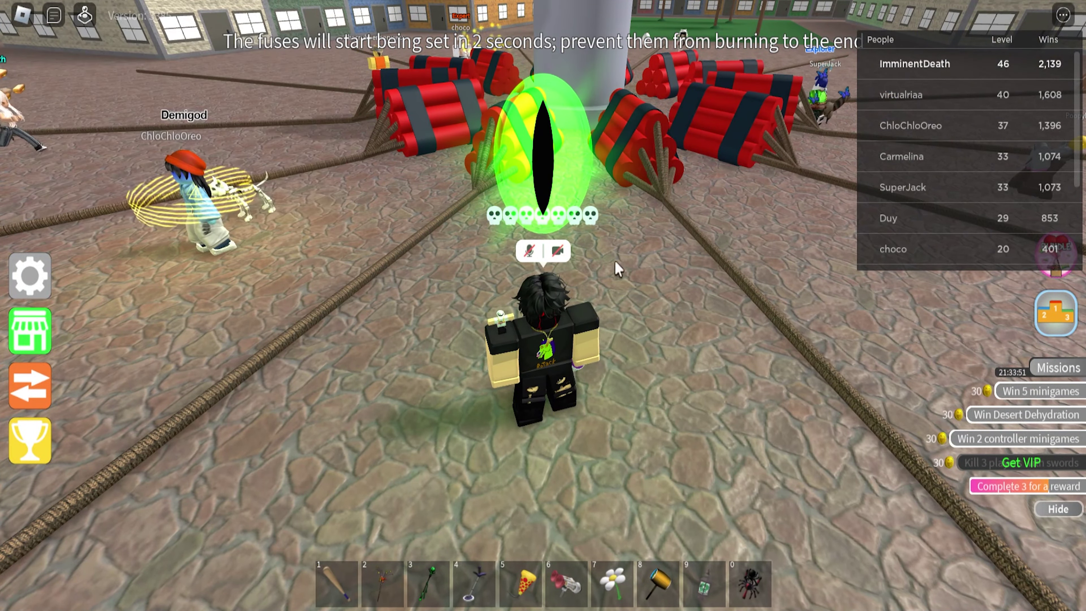
{"action": "key", "text": "a"}
{"action": "key", "text": "w"}
{"action": "key", "text": "space"}
{"action": "right_click", "coordinate": [649, 331]}
{"action": "scroll", "coordinate": [648, 331], "scroll_direction": "down", "scroll_amount": 3}
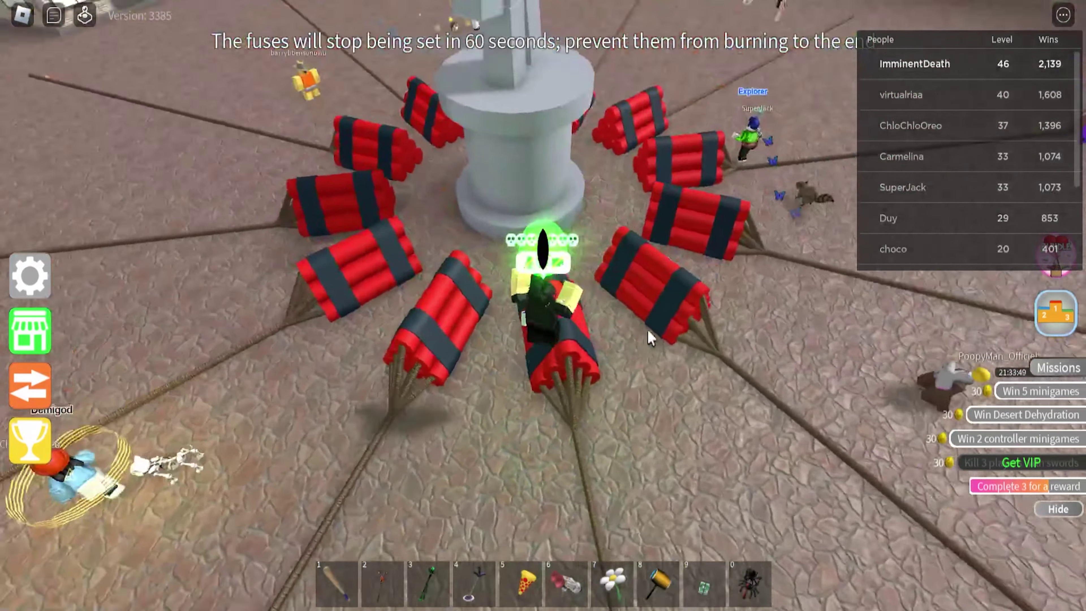
{"action": "scroll", "coordinate": [649, 330], "scroll_direction": "up", "scroll_amount": 2}
{"action": "scroll", "coordinate": [650, 338], "scroll_direction": "down", "scroll_amount": 5}
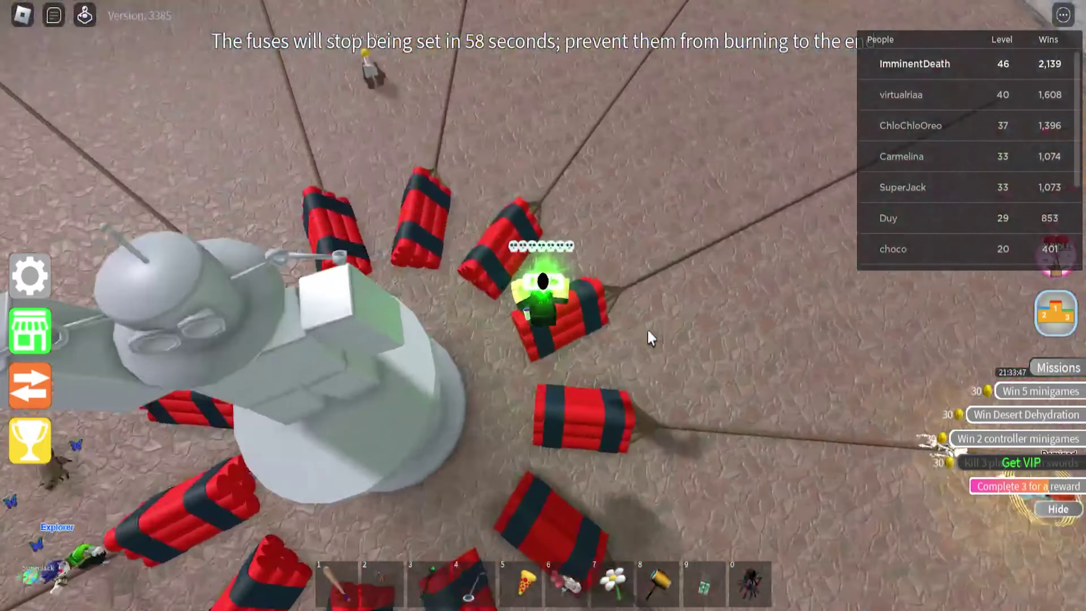
{"action": "scroll", "coordinate": [650, 338], "scroll_direction": "up", "scroll_amount": 6}
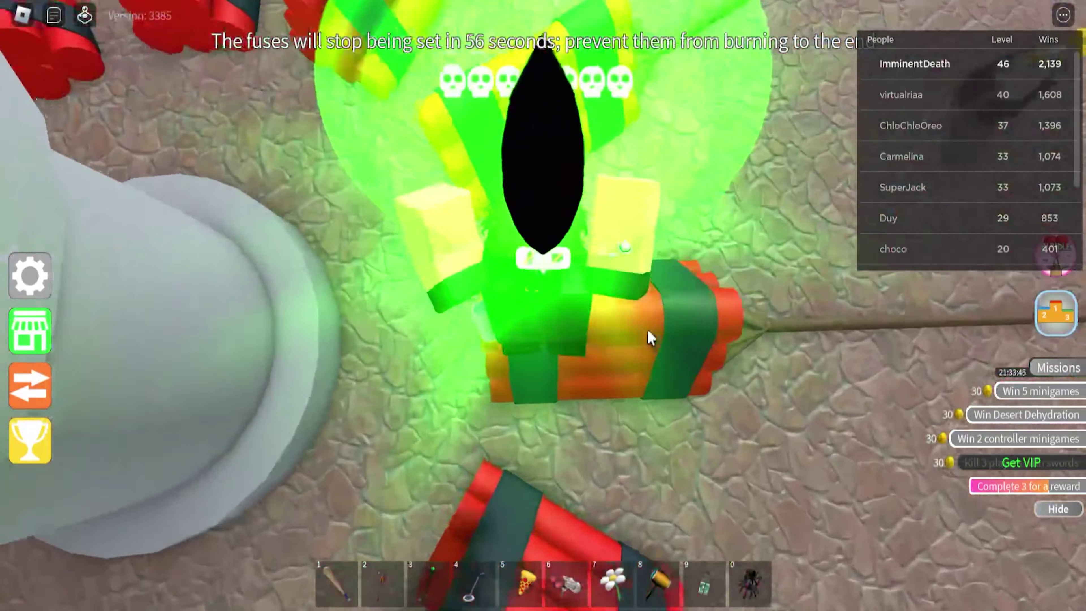
{"action": "scroll", "coordinate": [650, 338], "scroll_direction": "down", "scroll_amount": 5}
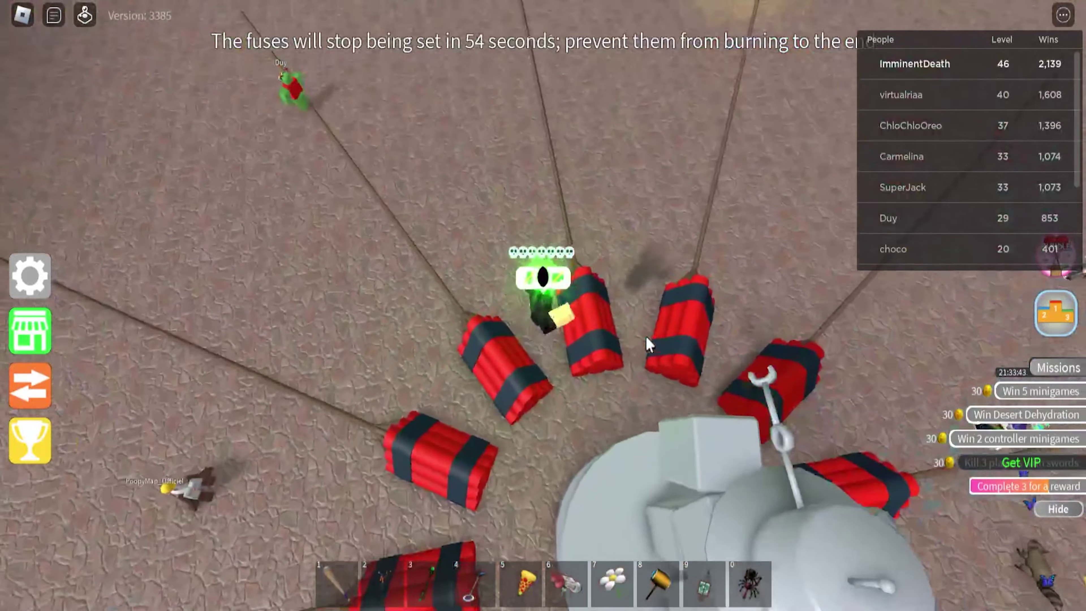
{"action": "scroll", "coordinate": [648, 342], "scroll_direction": "up", "scroll_amount": 2}
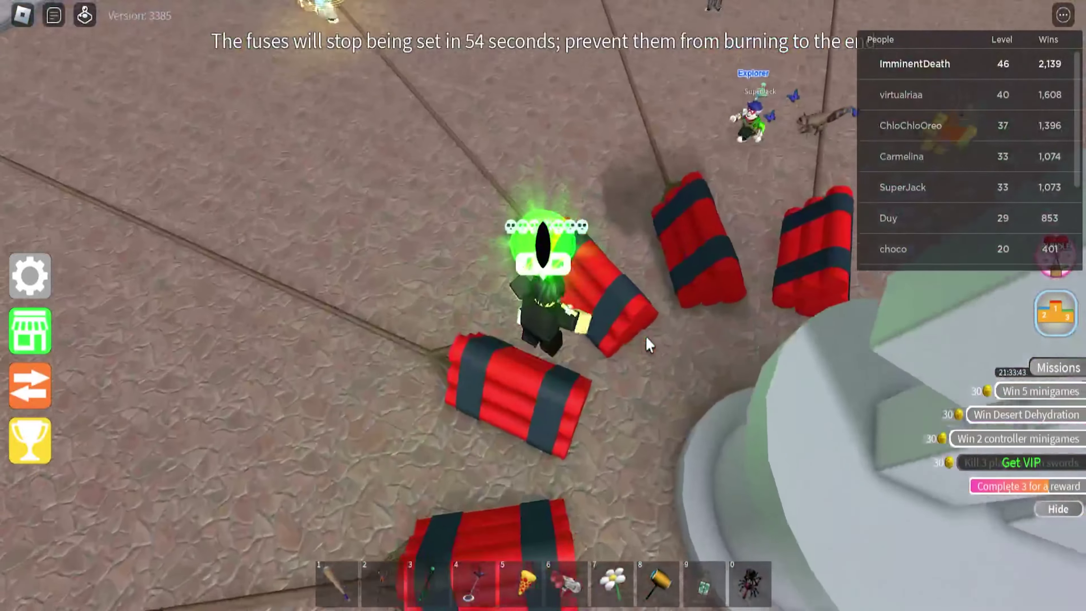
{"action": "key", "text": "d"}
{"action": "key", "text": "space"}
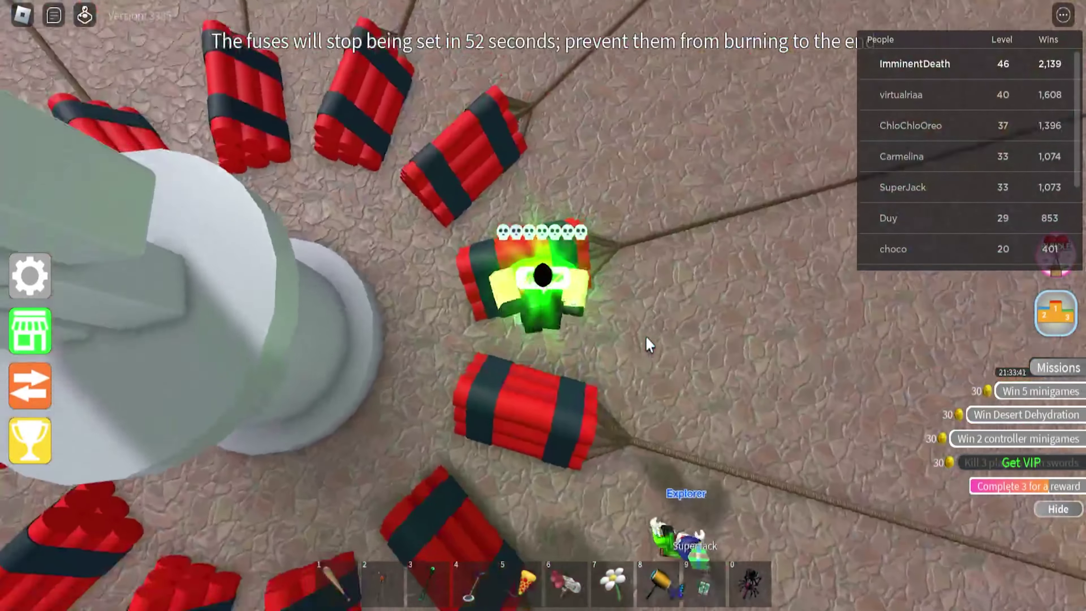
{"action": "scroll", "coordinate": [648, 342], "scroll_direction": "down", "scroll_amount": 5}
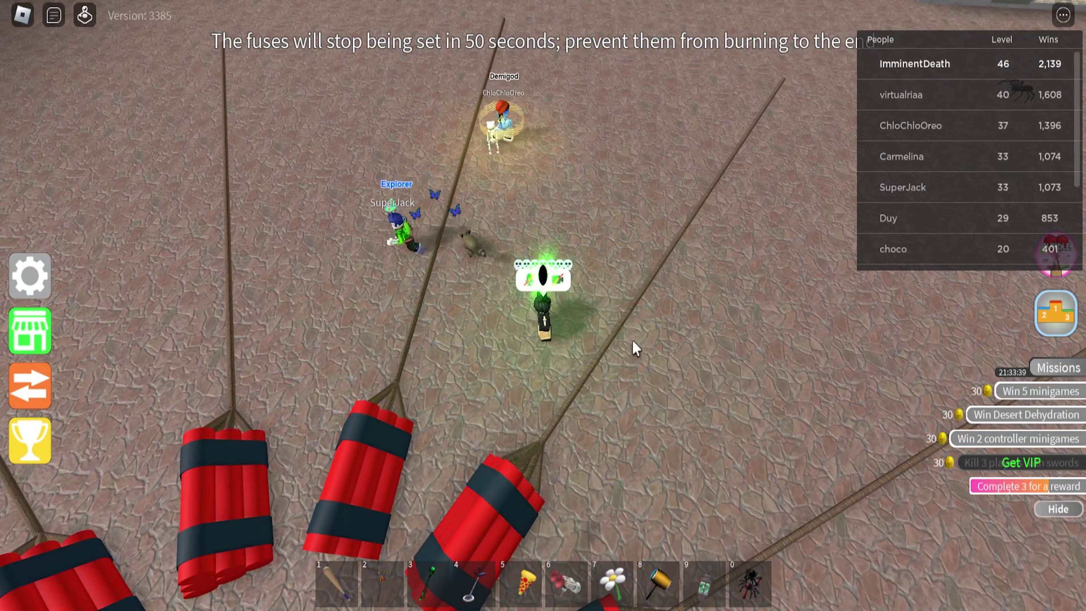
{"action": "left_click_drag", "start_coordinate": [635, 342], "coordinate": [597, 369]}
Step: Reopen the in-game settings to check the Maximum Framerate option, then resume the game
{"action": "key", "text": "Escape"}
{"action": "scroll", "coordinate": [555, 359], "scroll_direction": "down", "scroll_amount": 2}
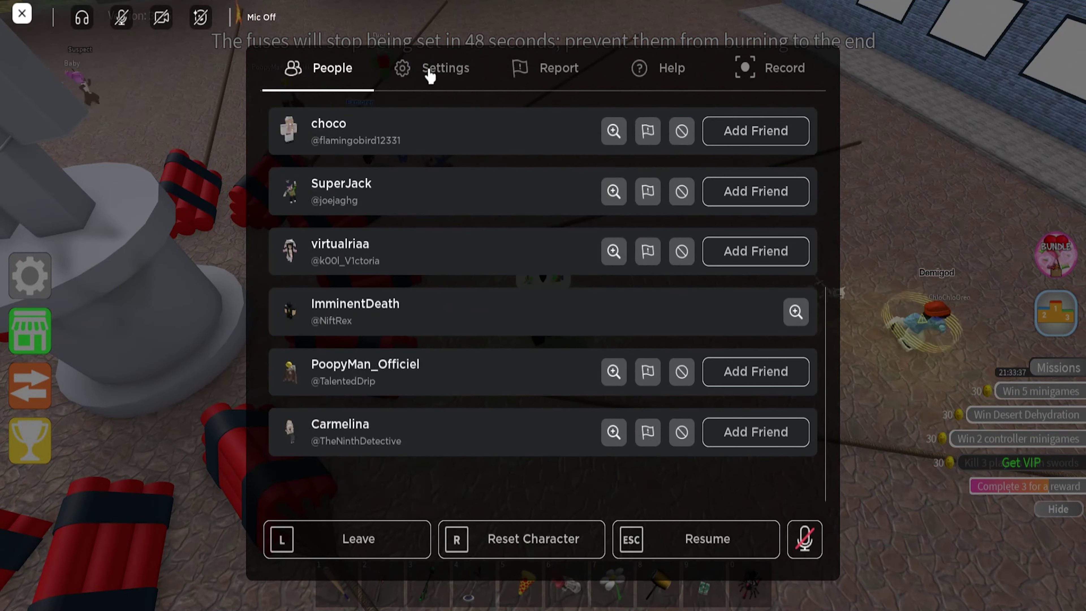
{"action": "left_click", "coordinate": [429, 73]}
{"action": "scroll", "coordinate": [650, 265], "scroll_direction": "down", "scroll_amount": 3}
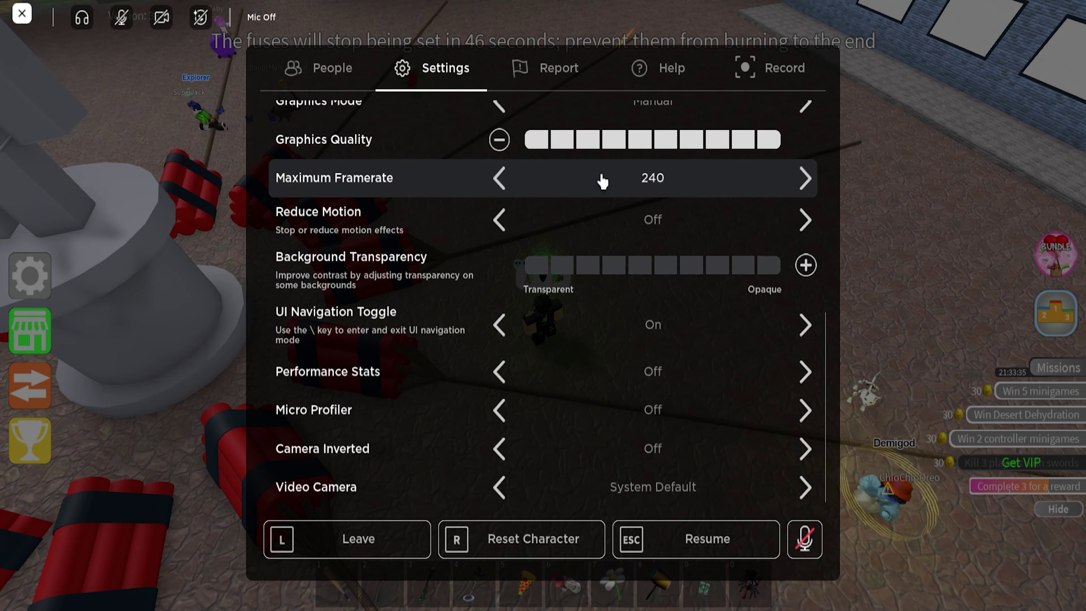
{"action": "key", "text": "Escape"}
{"action": "left_click_drag", "start_coordinate": [785, 344], "coordinate": [785, 344]}
{"action": "scroll", "coordinate": [786, 345], "scroll_direction": "up", "scroll_amount": 6}
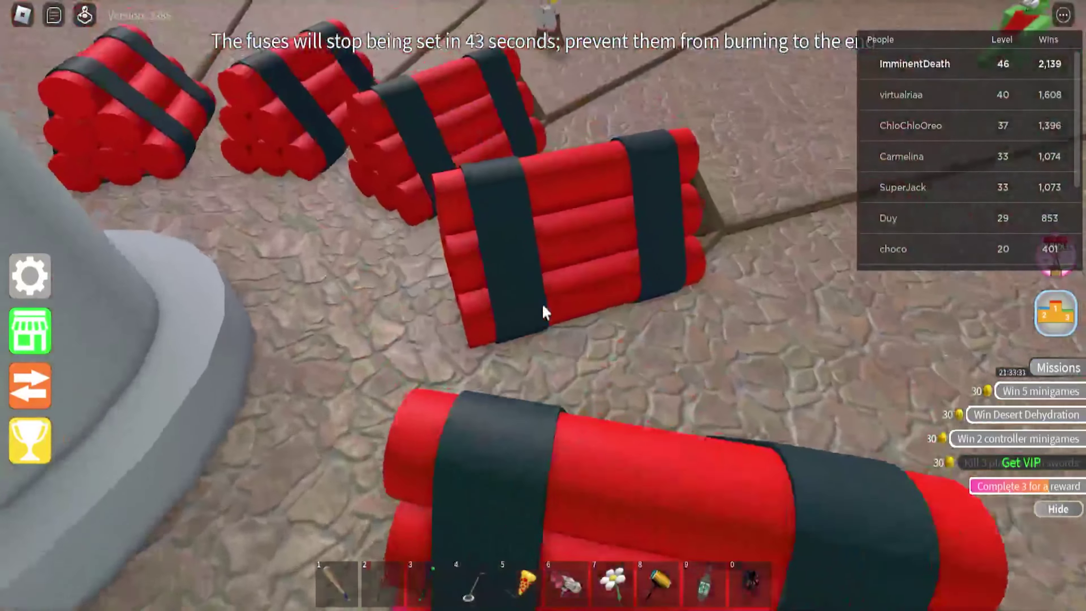
{"action": "scroll", "coordinate": [544, 306], "scroll_direction": "down", "scroll_amount": 6}
{"action": "left_click_drag", "start_coordinate": [658, 343], "coordinate": [657, 342]}
{"action": "key", "text": "w"}
{"action": "key", "text": "w"}
{"action": "scroll", "coordinate": [658, 342], "scroll_direction": "up", "scroll_amount": 3}
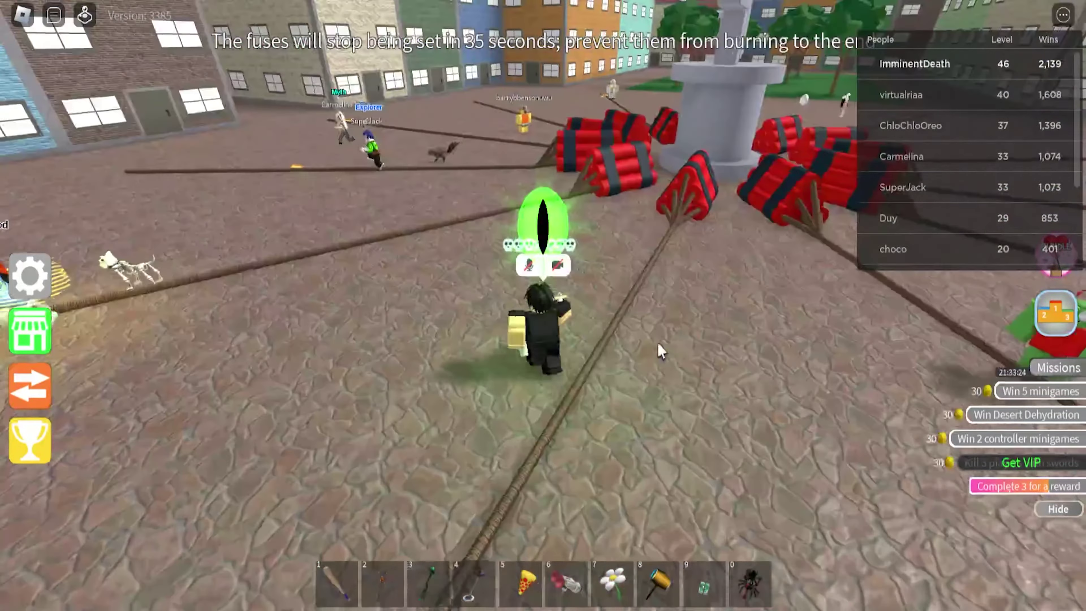
{"action": "key", "text": "w"}
{"action": "key", "text": "space"}
{"action": "key", "text": "space"}
{"action": "key", "text": "w"}
{"action": "key", "text": "space"}
{"action": "key", "text": "w"}
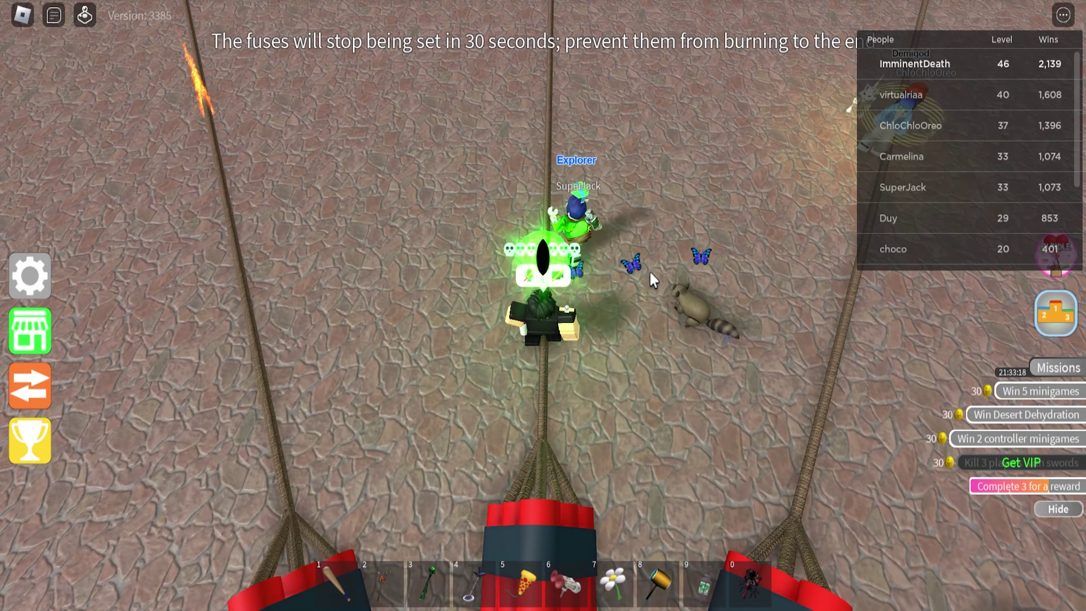
{"action": "key", "text": "a"}
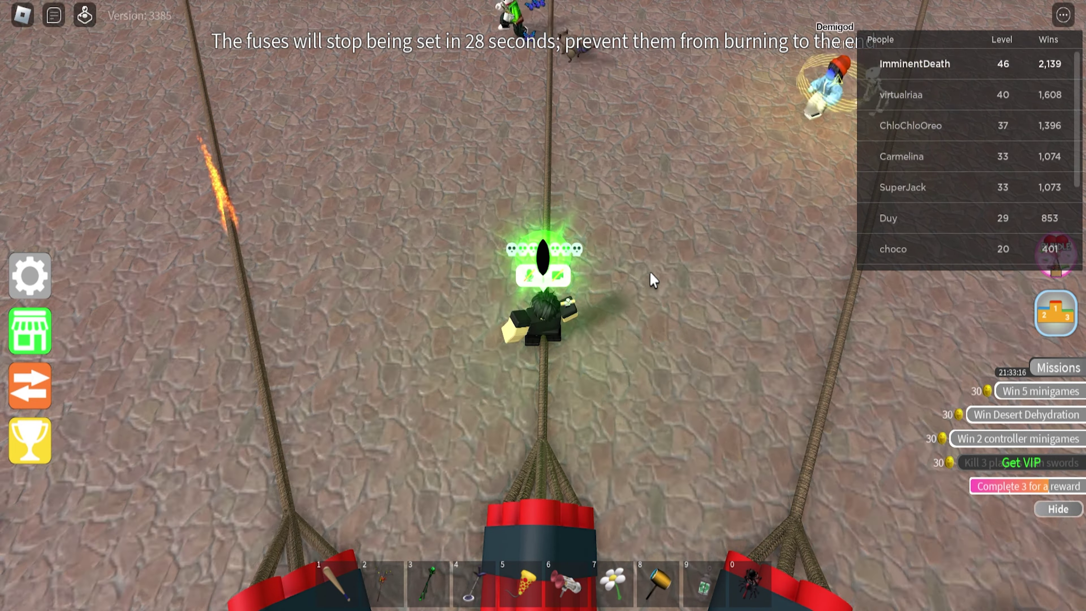
{"action": "key", "text": "space"}
{"action": "left_click_drag", "start_coordinate": [684, 273], "coordinate": [666, 265]}
{"action": "key", "text": "w"}
{"action": "key", "text": "d"}
{"action": "key", "text": "w"}
{"action": "key", "text": "space"}
{"action": "key", "text": "w"}
{"action": "key", "text": "w"}
{"action": "key", "text": "w"}
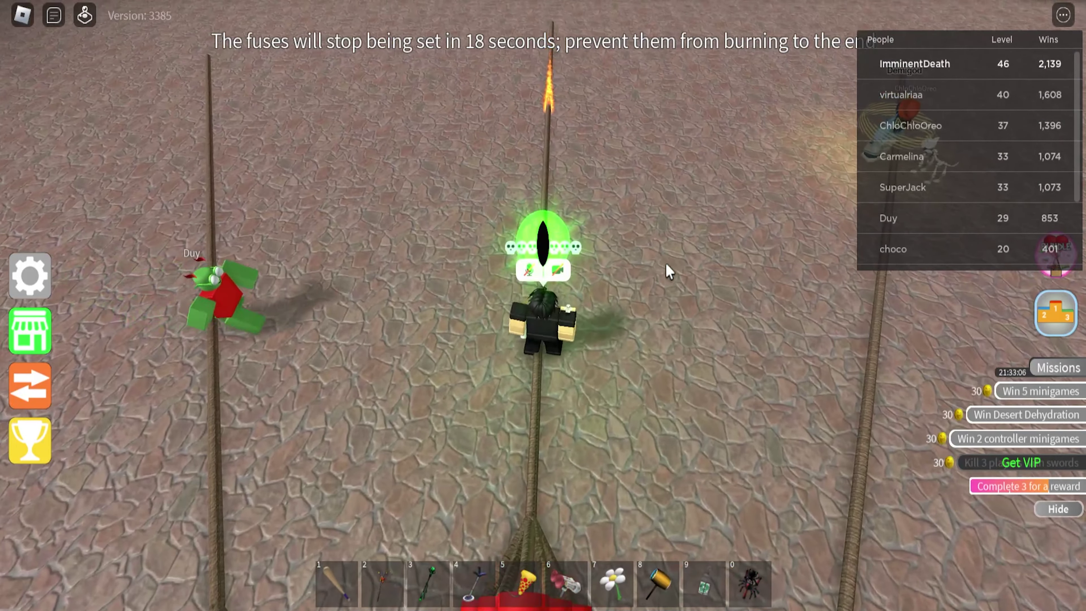
{"action": "key", "text": "Left"}
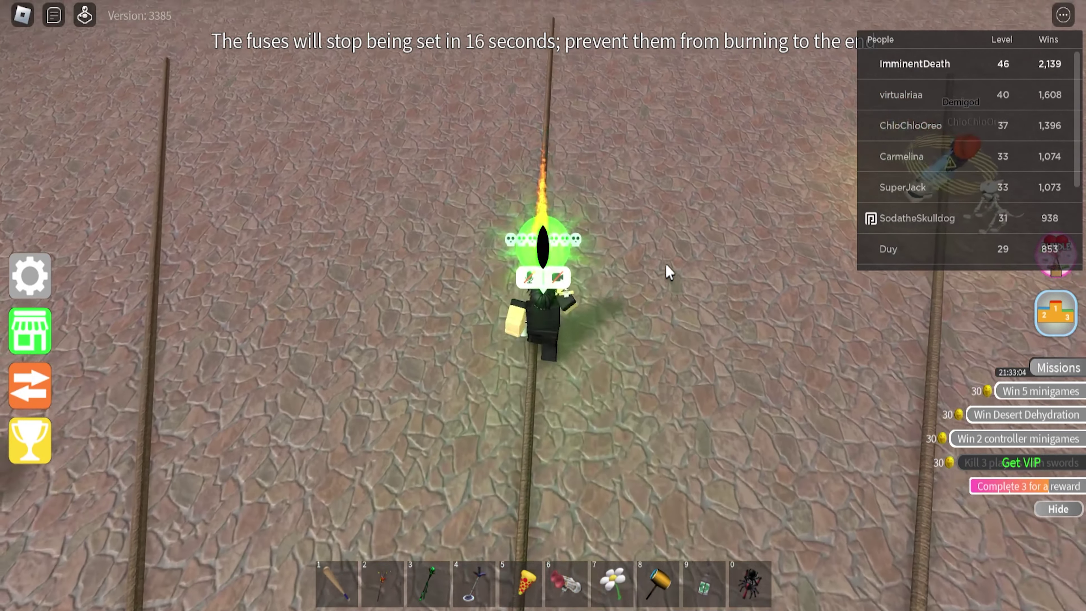
{"action": "key", "text": "w"}
{"action": "key", "text": "Left"}
{"action": "scroll", "coordinate": [666, 264], "scroll_direction": "up", "scroll_amount": 5}
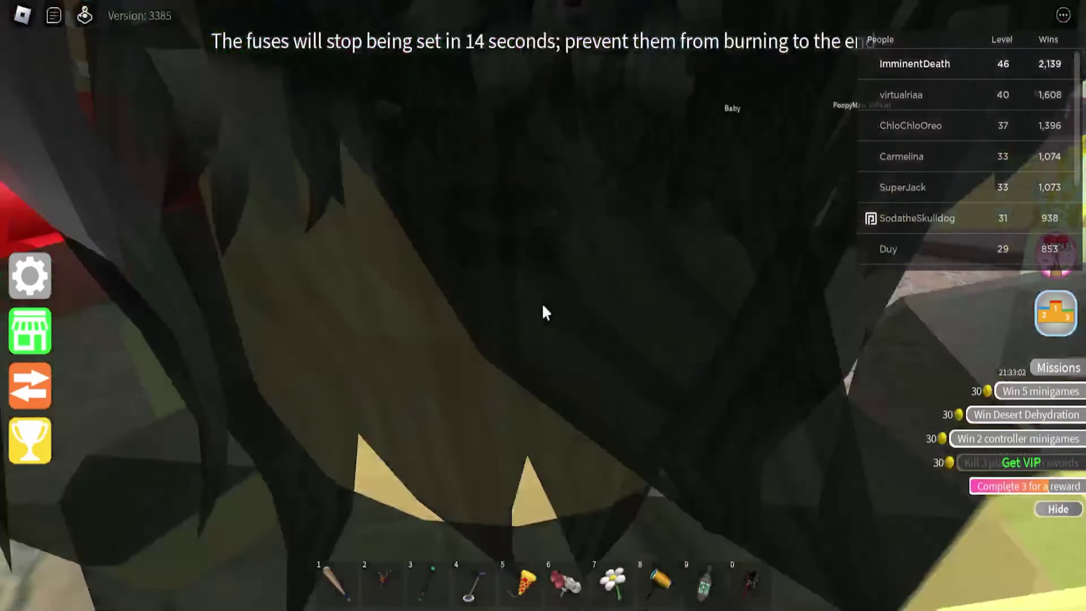
{"action": "scroll", "coordinate": [542, 305], "scroll_direction": "down", "scroll_amount": 3}
{"action": "key", "text": "space"}
{"action": "scroll", "coordinate": [592, 342], "scroll_direction": "down", "scroll_amount": 3}
{"action": "key", "text": "Right"}
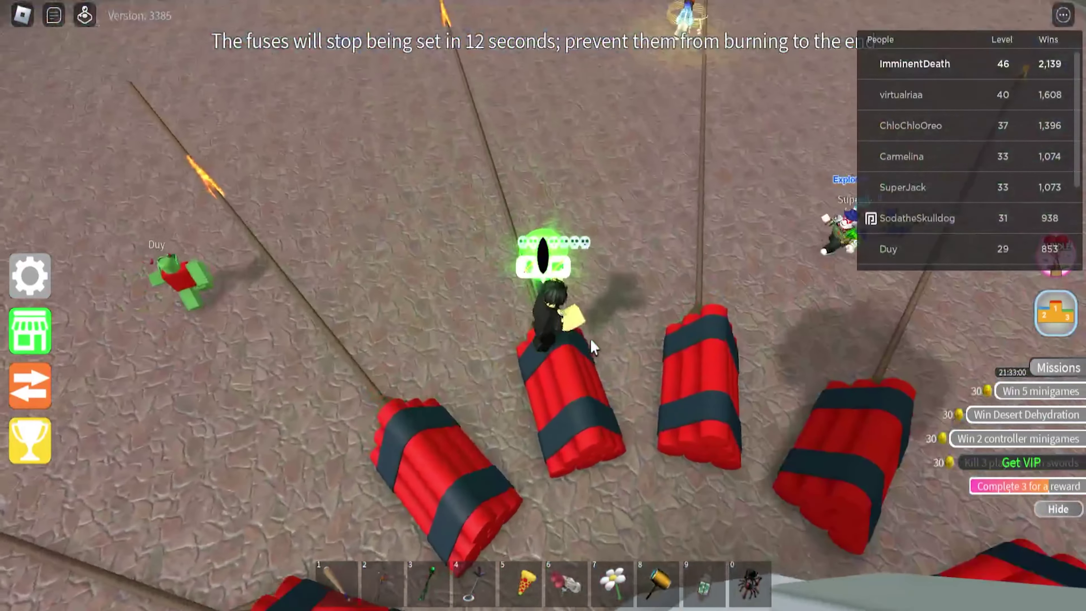
{"action": "key", "text": "d"}
{"action": "key", "text": "Left"}
{"action": "scroll", "coordinate": [592, 340], "scroll_direction": "up", "scroll_amount": 2}
{"action": "key", "text": "a"}
{"action": "key", "text": "Right"}
{"action": "key", "text": "space"}
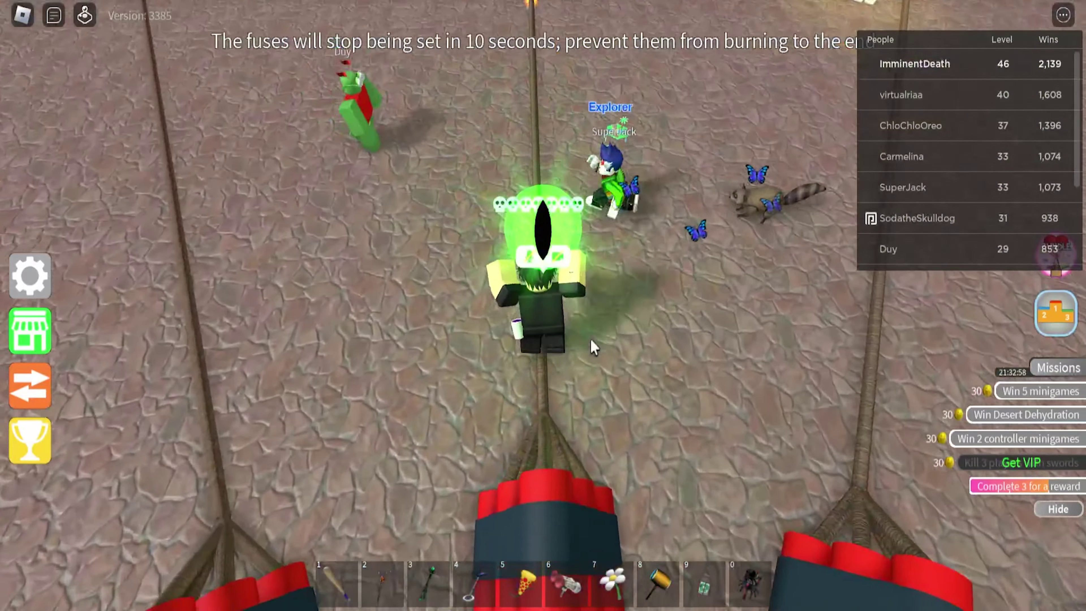
{"action": "key", "text": "Up"}
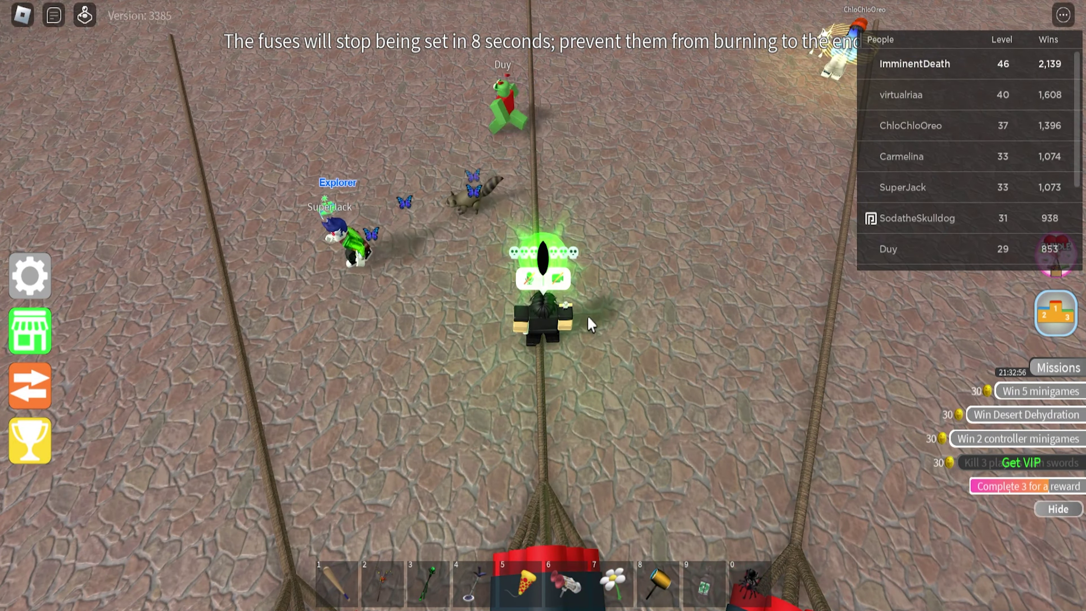